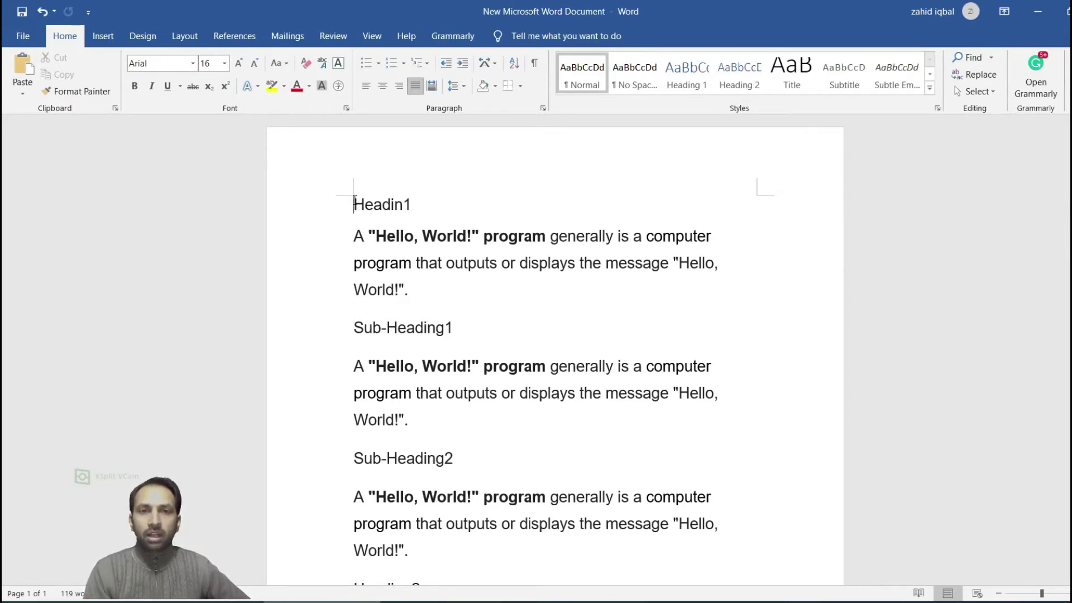
Step: Try numbering Headin1 by typing '1.' and with list numbering, then undo both
{"action": "type", "text": "1."}
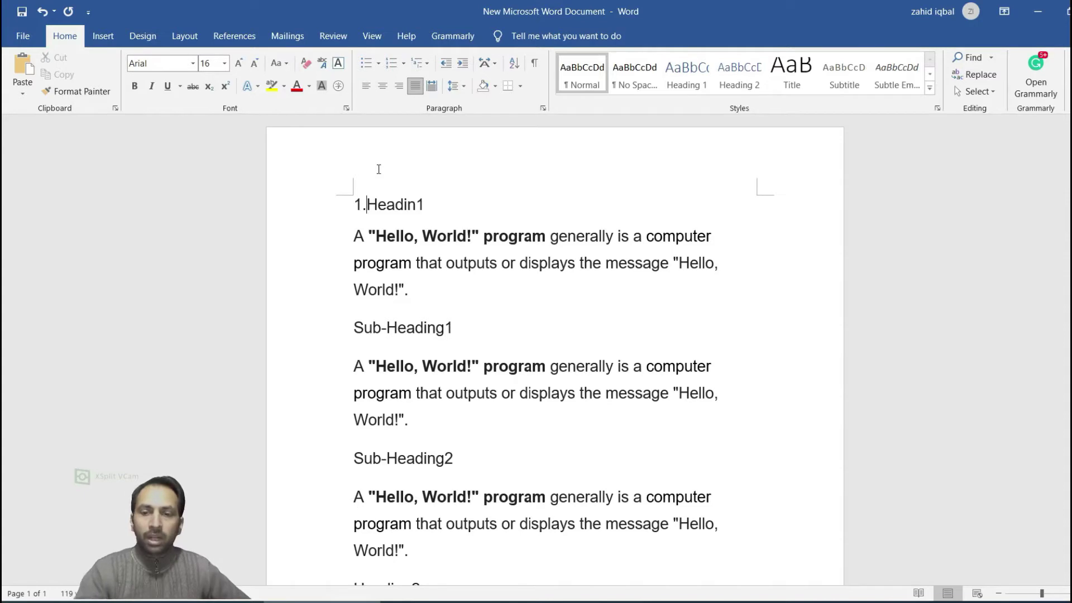
{"action": "key", "text": "BackSpace"}
{"action": "key", "text": "BackSpace"}
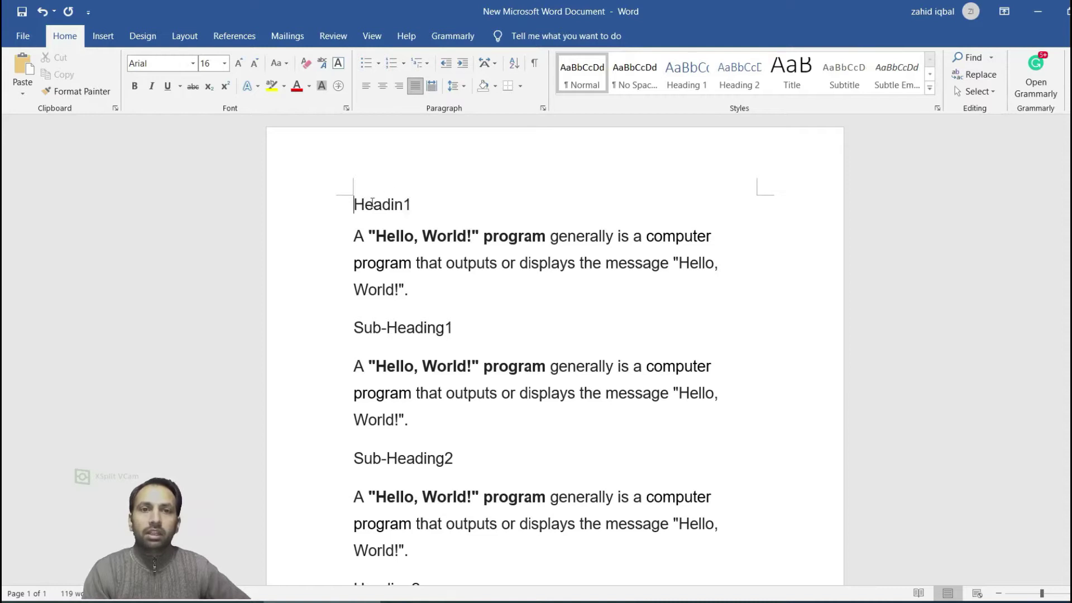
{"action": "left_click_drag", "start_coordinate": [414, 205], "coordinate": [346, 203]}
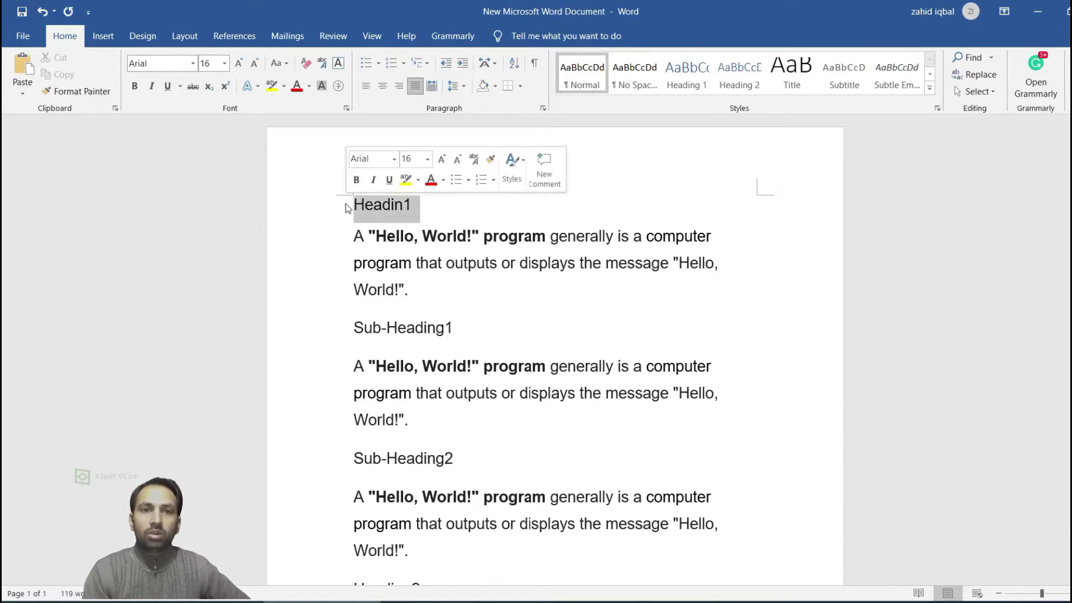
{"action": "left_click", "coordinate": [393, 64]}
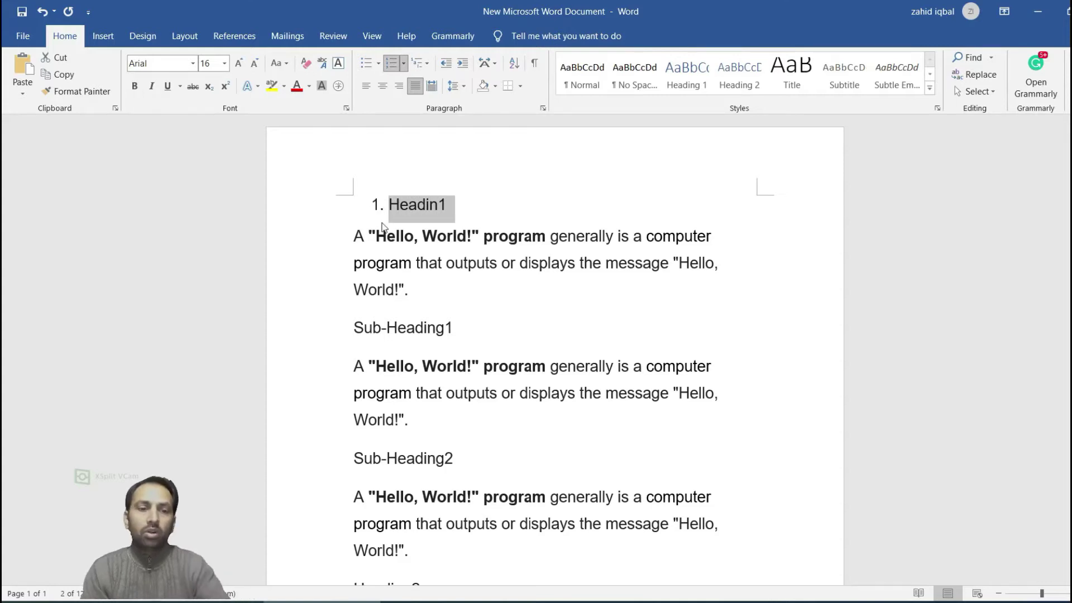
{"action": "key", "text": "ctrl+z"}
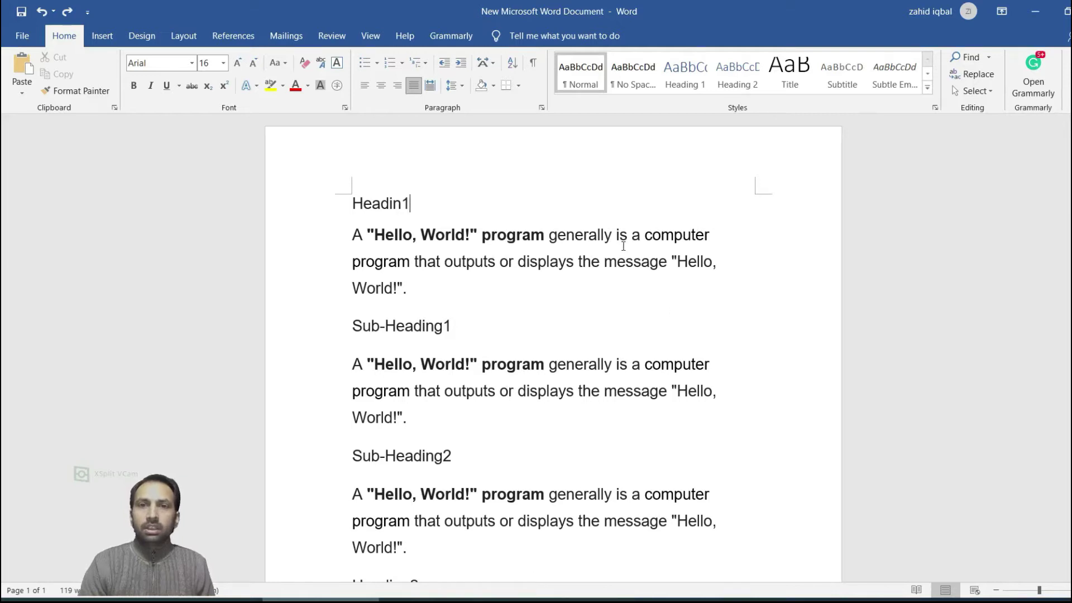
Step: Apply the Heading 1 style to the Headin1 line
{"action": "left_click", "coordinate": [927, 90]}
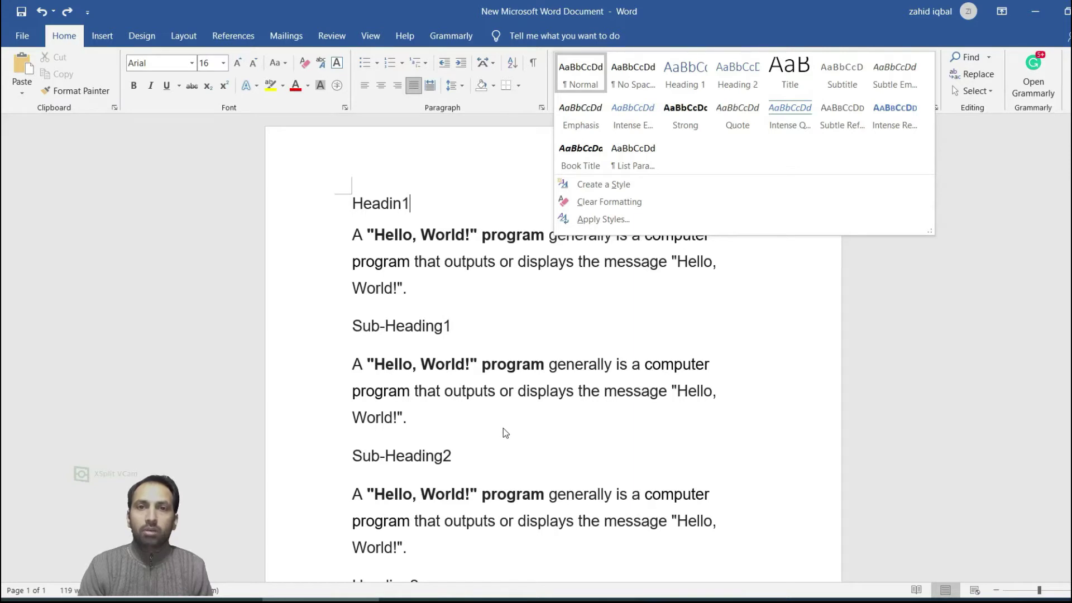
{"action": "left_click", "coordinate": [422, 278]}
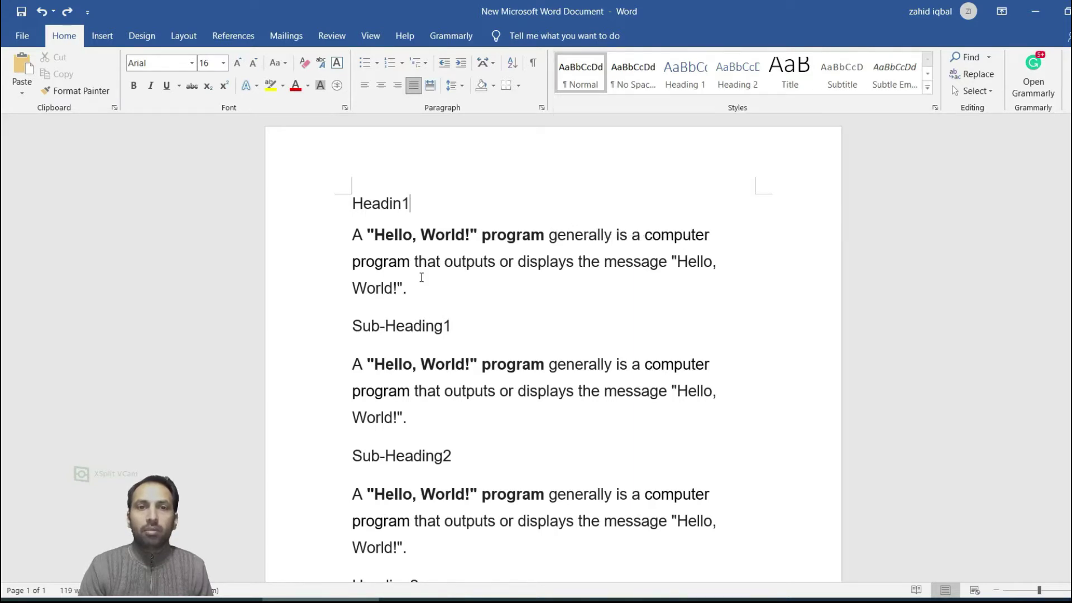
{"action": "left_click_drag", "start_coordinate": [414, 204], "coordinate": [343, 194]}
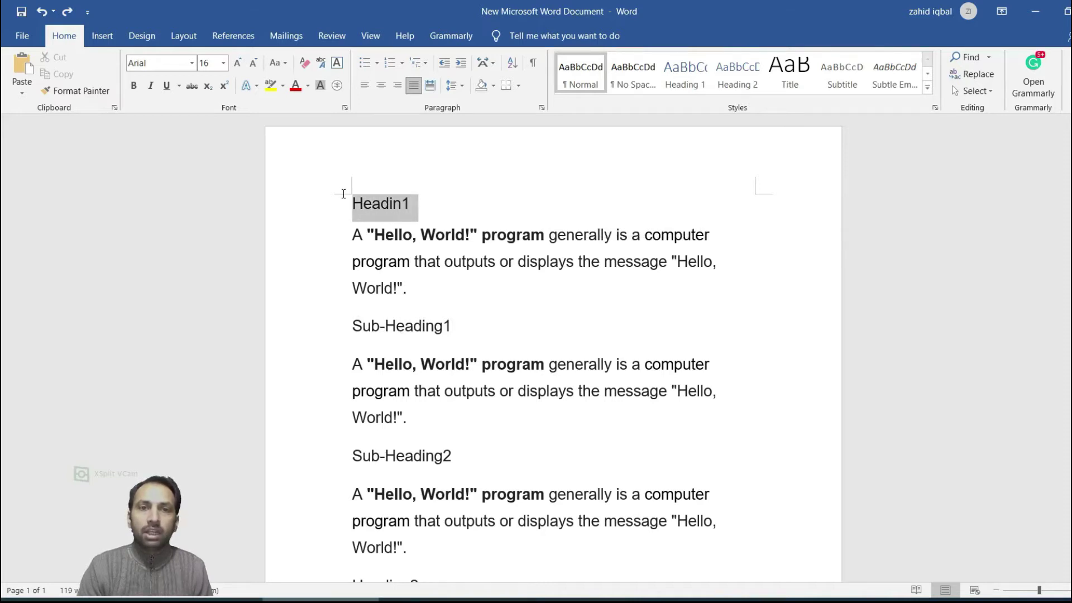
{"action": "left_click", "coordinate": [696, 74]}
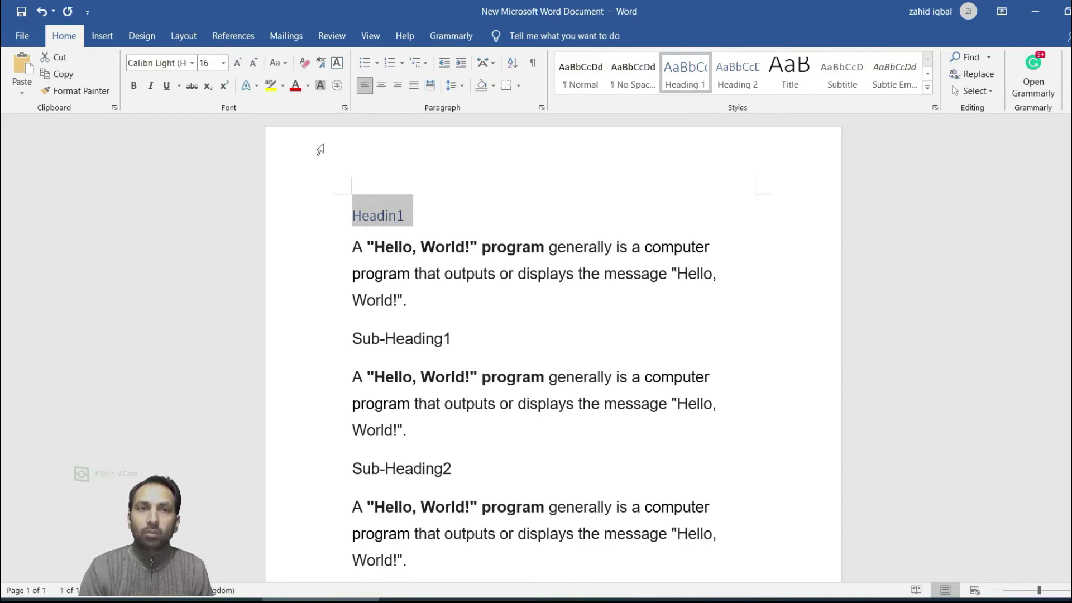
{"action": "mouse_move", "coordinate": [379, 216]}
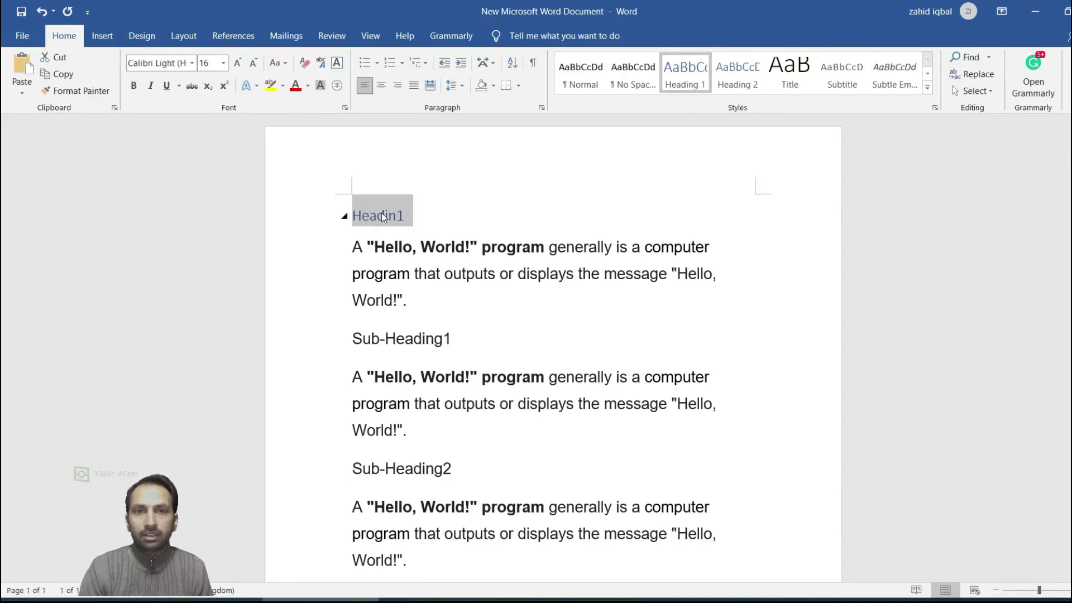
Step: Modify Heading 1 to bold black Times New Roman, justified, with single line spacing
{"action": "right_click", "coordinate": [696, 87]}
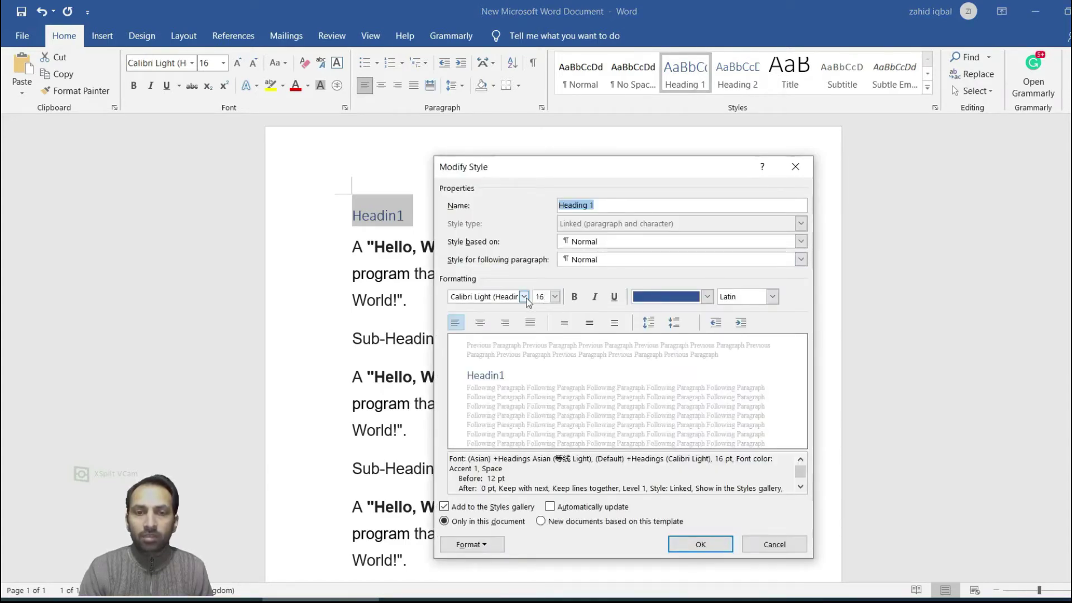
{"action": "left_click", "coordinate": [524, 298]}
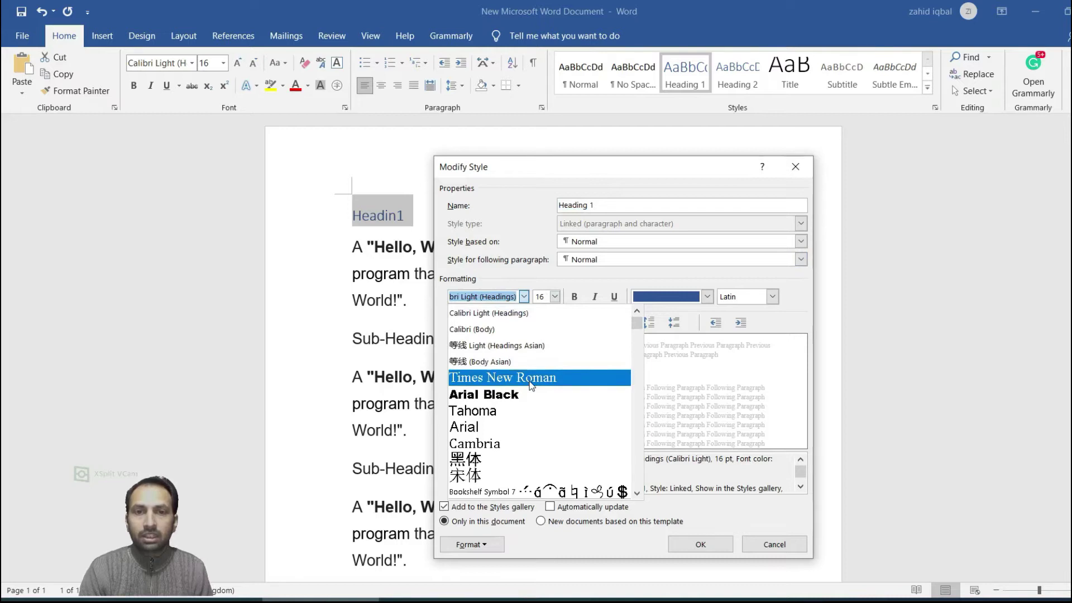
{"action": "left_click", "coordinate": [529, 377]}
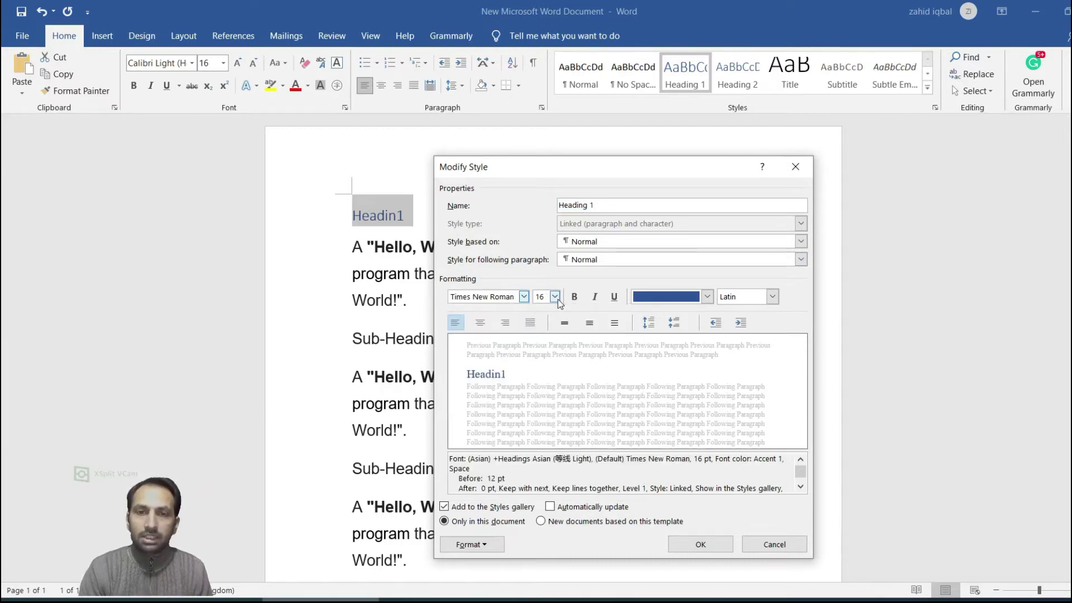
{"action": "left_click", "coordinate": [574, 297]}
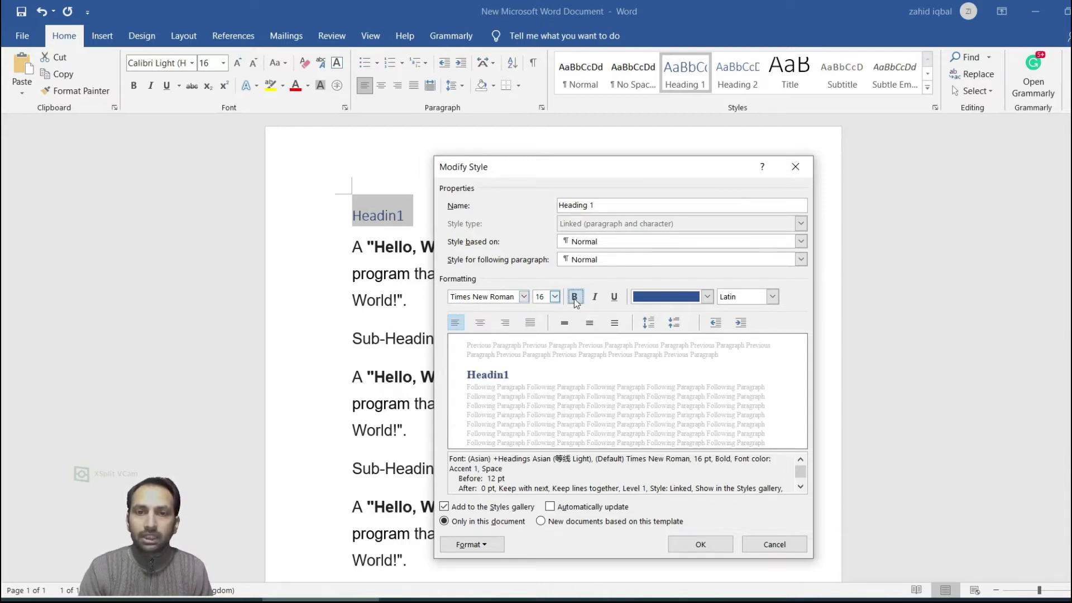
{"action": "left_click", "coordinate": [707, 301]}
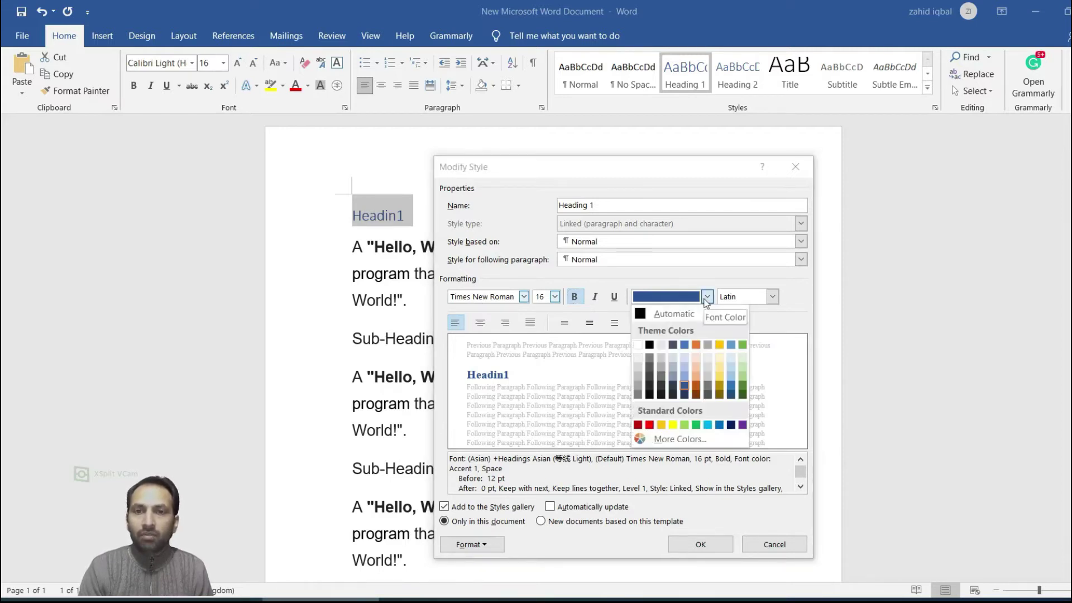
{"action": "left_click", "coordinate": [650, 345]}
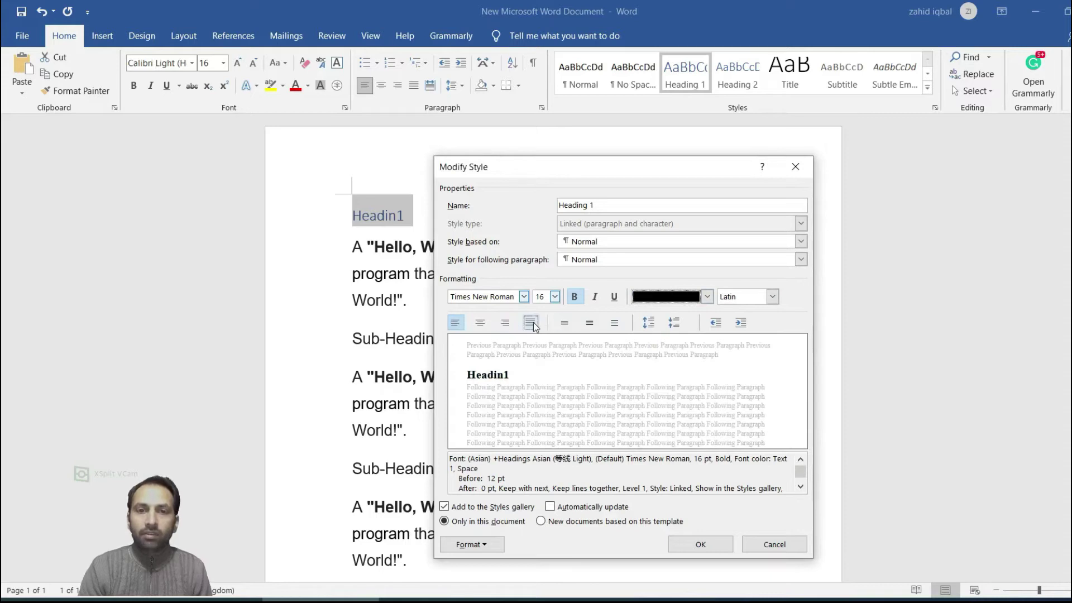
{"action": "left_click", "coordinate": [531, 323]}
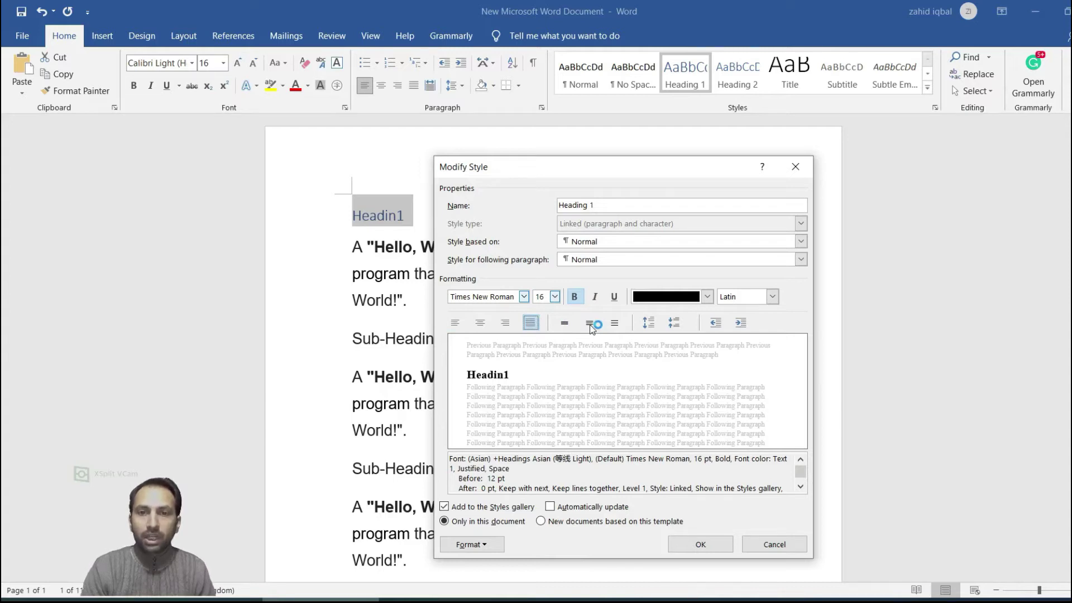
{"action": "left_click", "coordinate": [566, 324]}
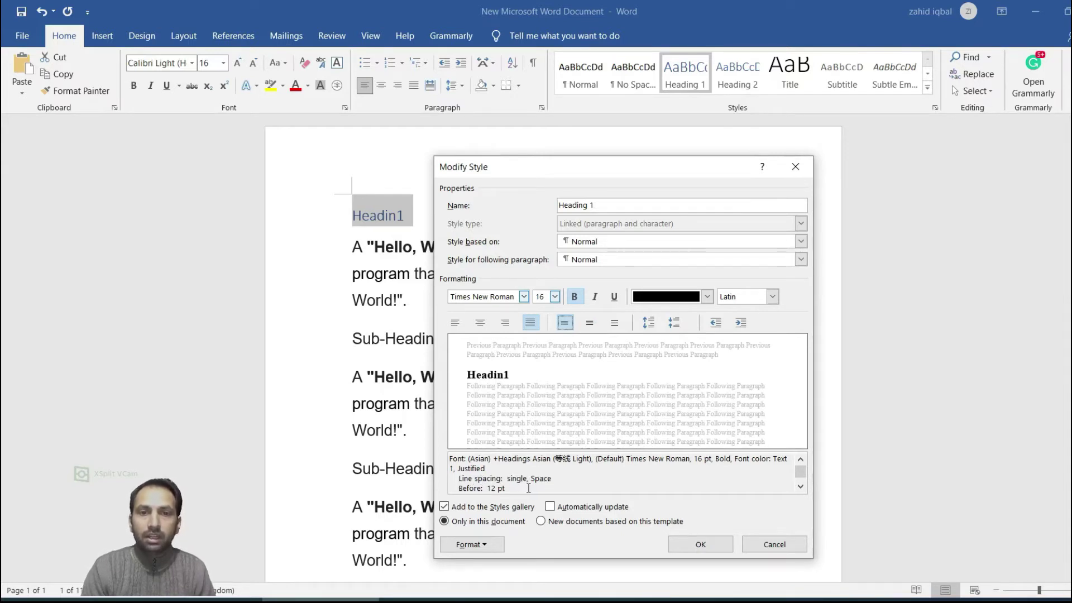
Step: Give Heading 1 1.5 line spacing, 18 pt before and no left indent, then save it
{"action": "left_click", "coordinate": [590, 323]}
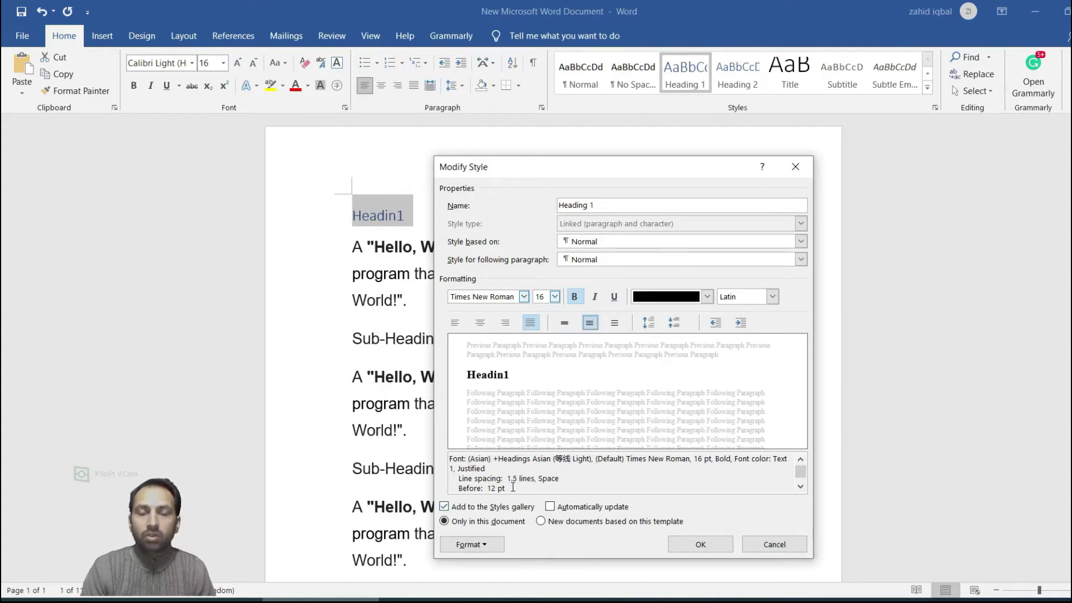
{"action": "left_click", "coordinate": [615, 323]}
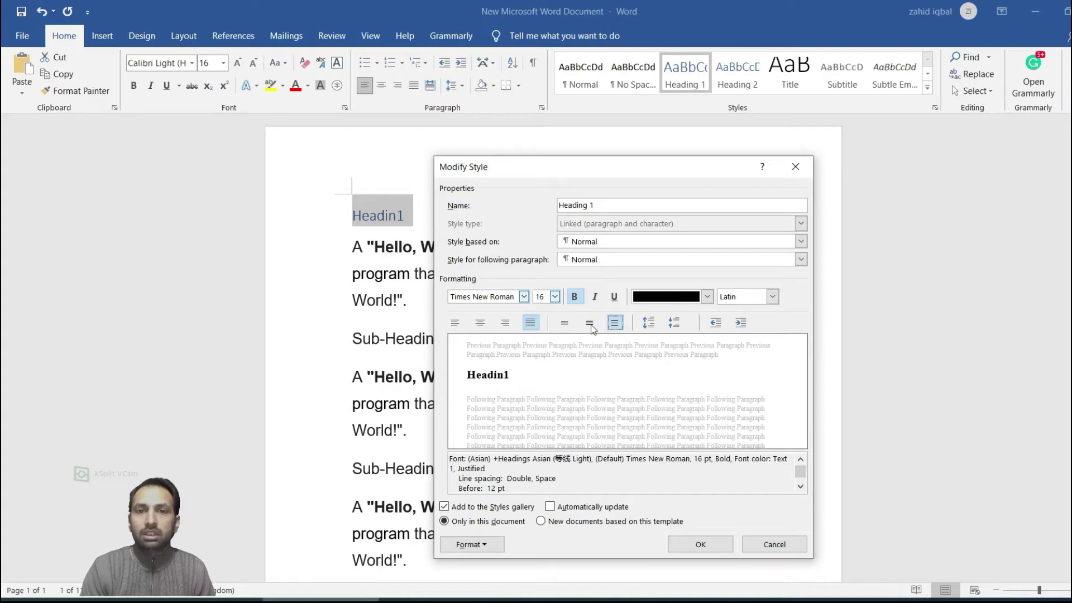
{"action": "left_click", "coordinate": [589, 325]}
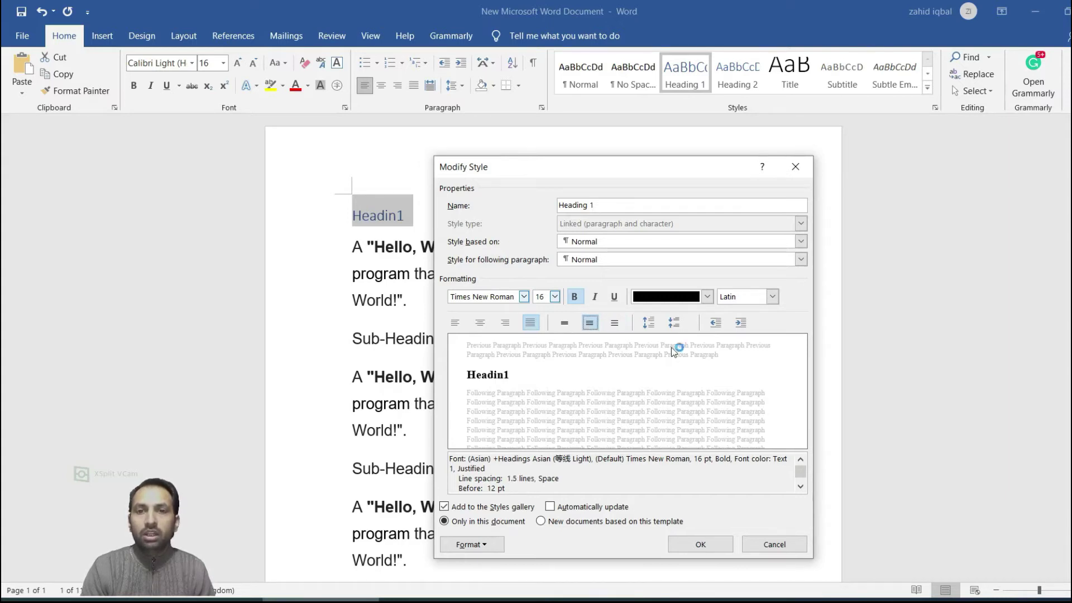
{"action": "left_click", "coordinate": [653, 326]}
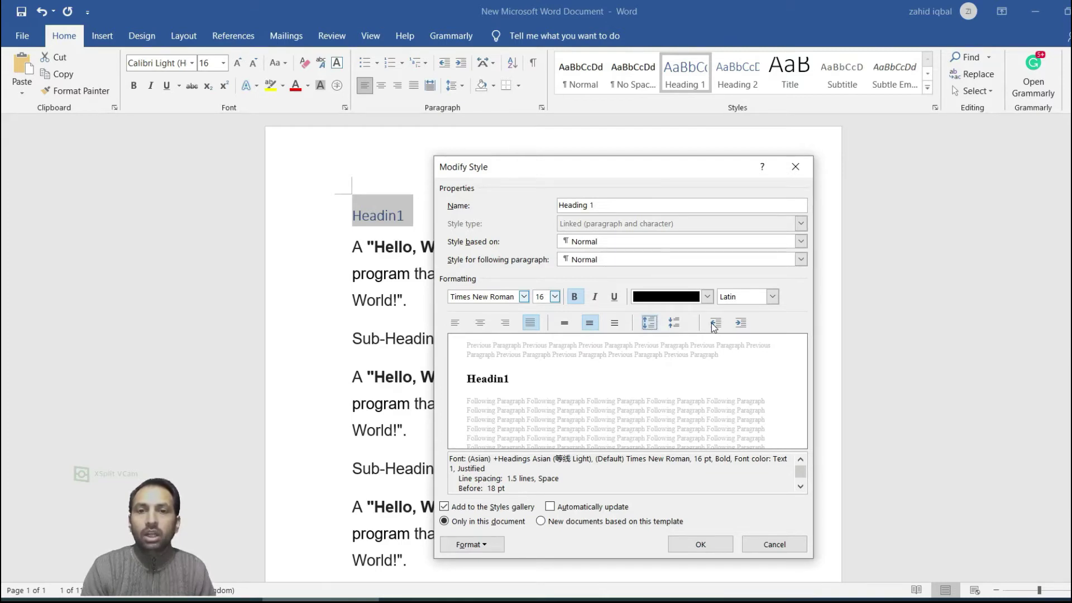
{"action": "left_click", "coordinate": [714, 325]}
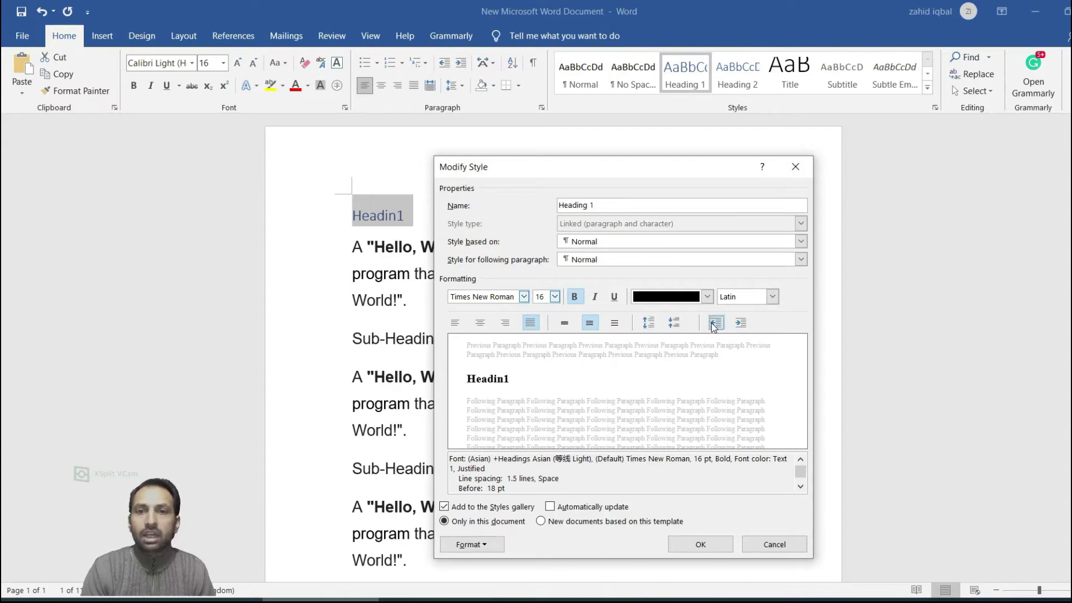
{"action": "left_click", "coordinate": [741, 323]}
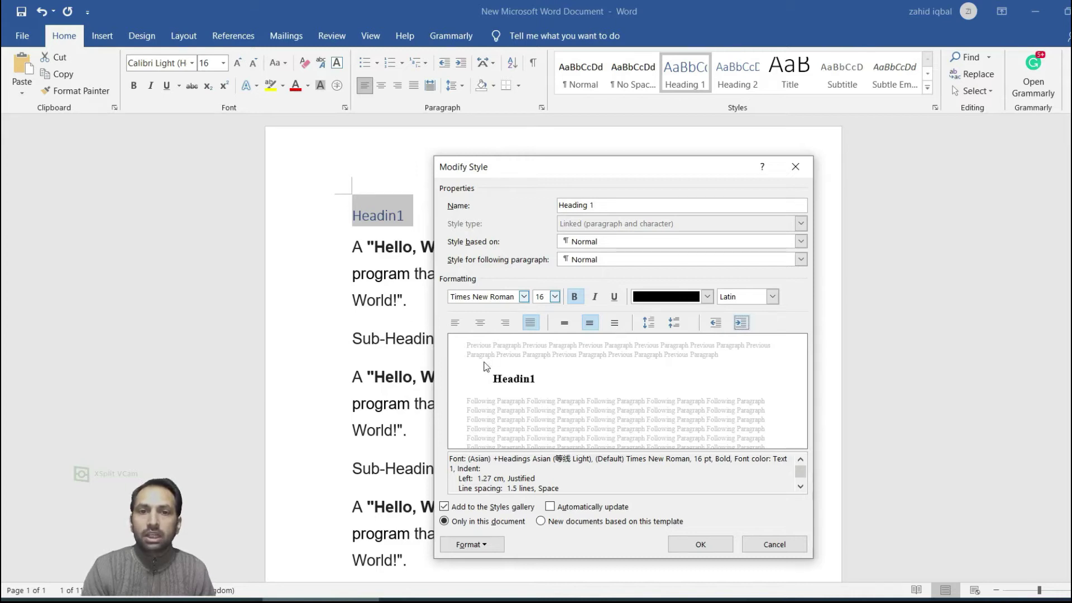
{"action": "left_click", "coordinate": [715, 324]}
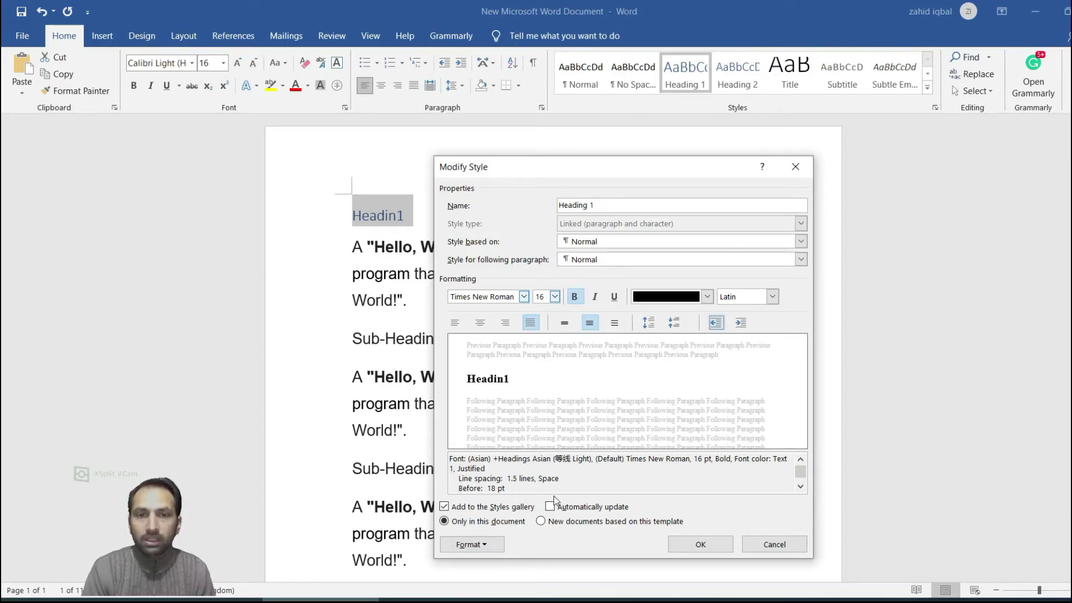
{"action": "scroll", "coordinate": [533, 478], "scroll_direction": "down", "scroll_amount": 2}
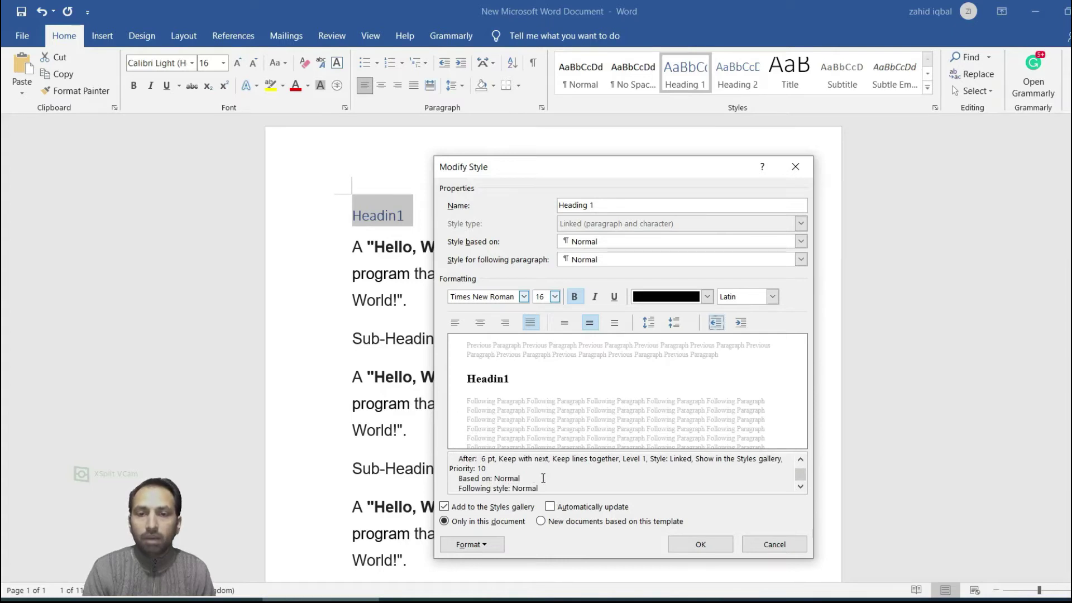
{"action": "left_click", "coordinate": [706, 547]}
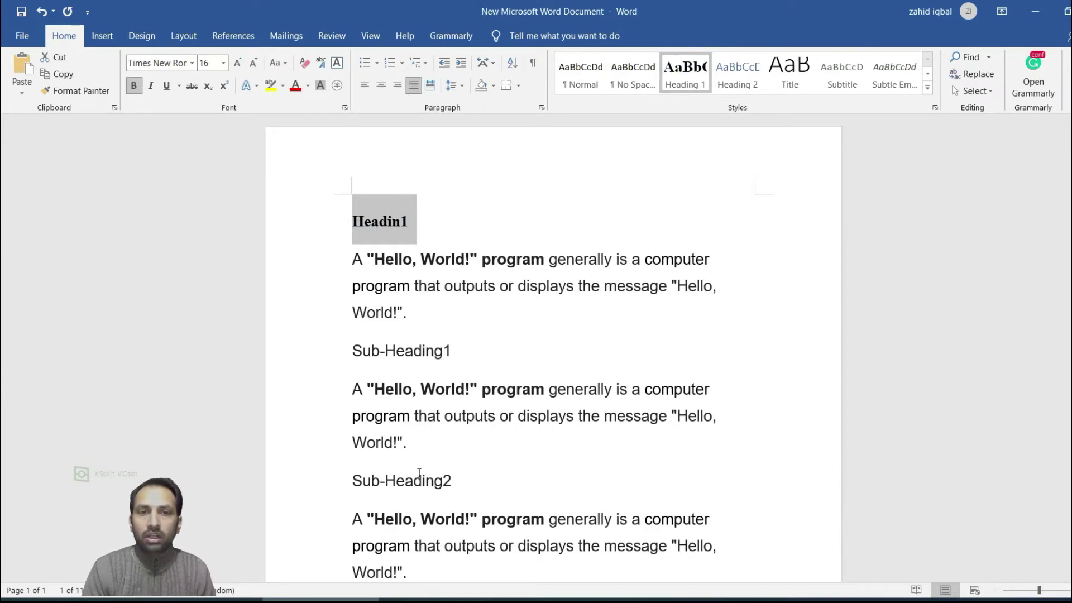
{"action": "scroll", "coordinate": [419, 473], "scroll_direction": "down", "scroll_amount": 3}
{"action": "left_click_drag", "start_coordinate": [425, 534], "coordinate": [354, 533]}
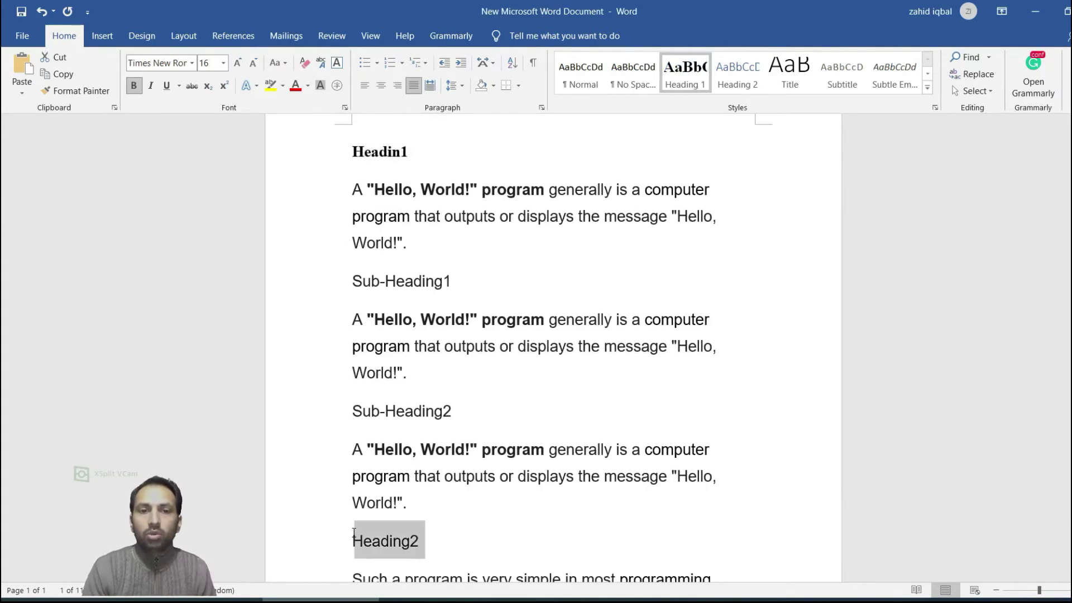
{"action": "left_click", "coordinate": [686, 73]}
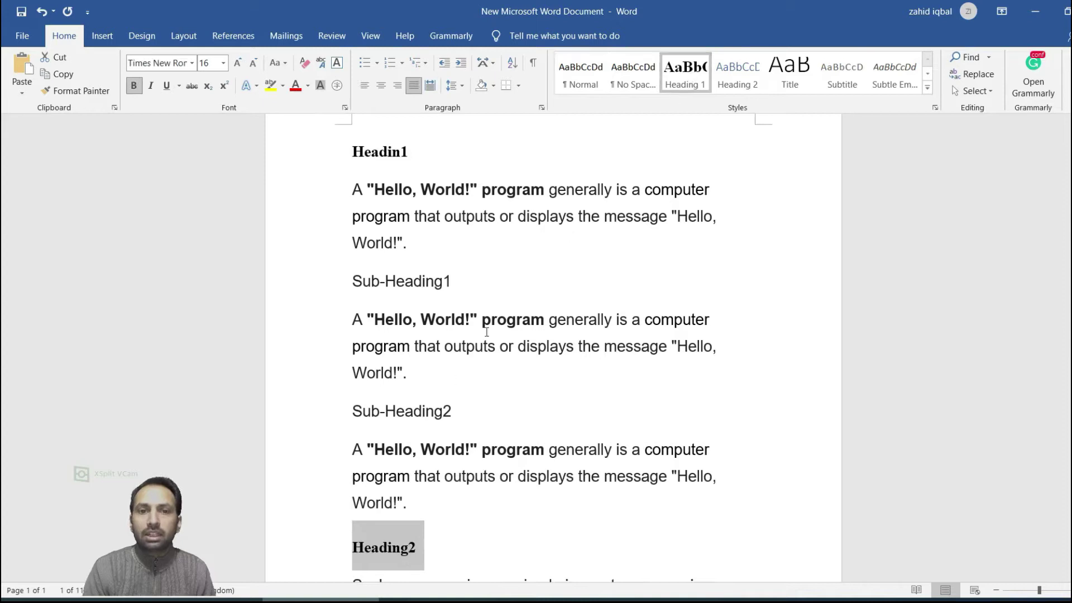
{"action": "scroll", "coordinate": [425, 413], "scroll_direction": "down", "scroll_amount": 2}
{"action": "scroll", "coordinate": [422, 435], "scroll_direction": "down", "scroll_amount": 2}
{"action": "scroll", "coordinate": [421, 442], "scroll_direction": "down", "scroll_amount": 1}
{"action": "left_click_drag", "start_coordinate": [421, 441], "coordinate": [353, 436]}
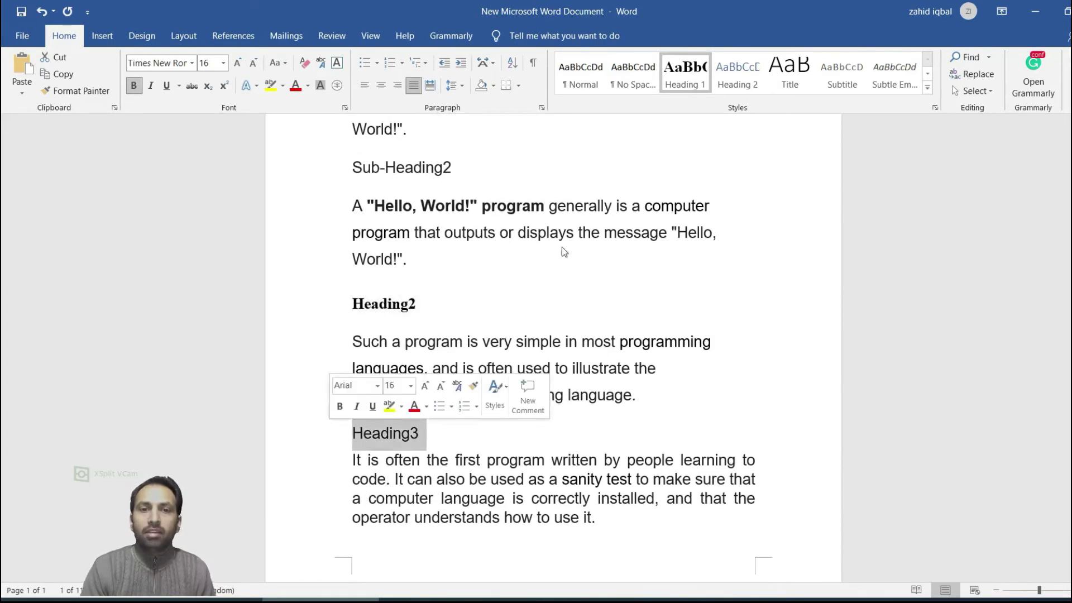
{"action": "left_click", "coordinate": [696, 75]}
{"action": "scroll", "coordinate": [500, 285], "scroll_direction": "up", "scroll_amount": 3}
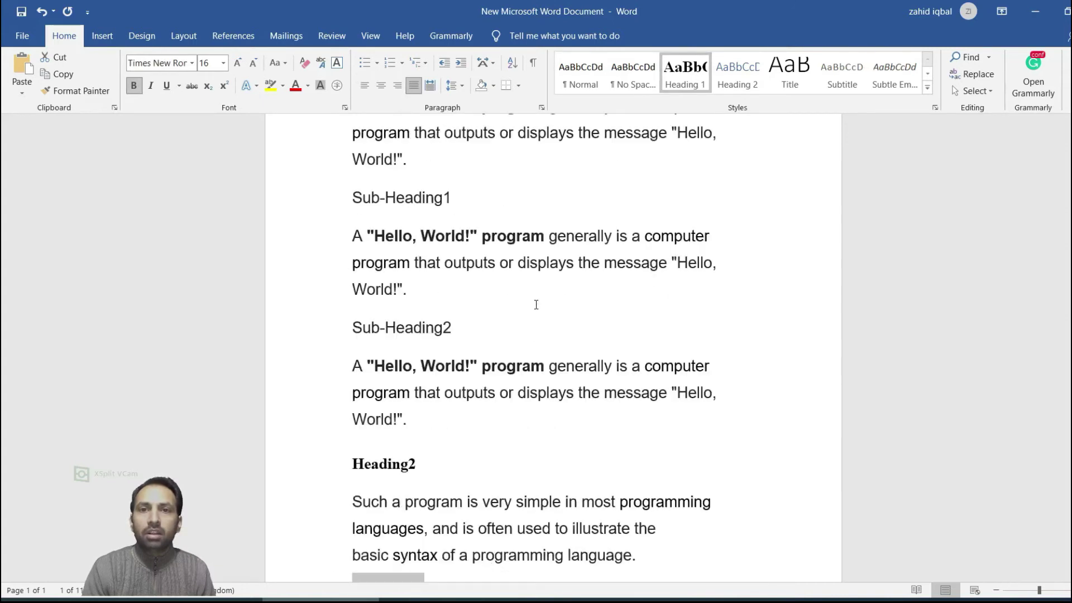
{"action": "scroll", "coordinate": [357, 297], "scroll_direction": "up", "scroll_amount": 2}
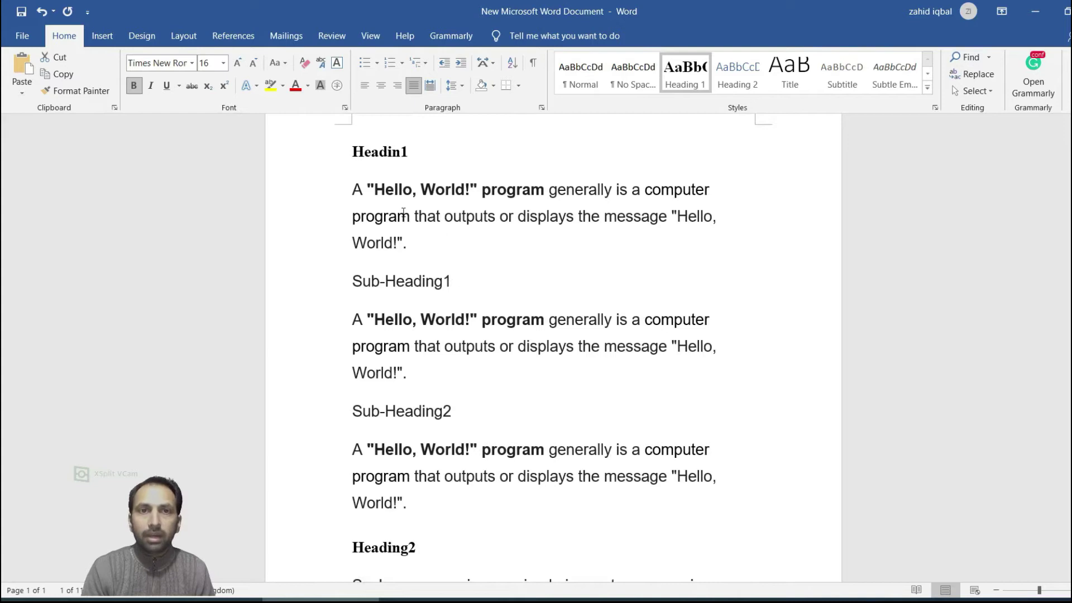
{"action": "scroll", "coordinate": [386, 249], "scroll_direction": "up", "scroll_amount": 2}
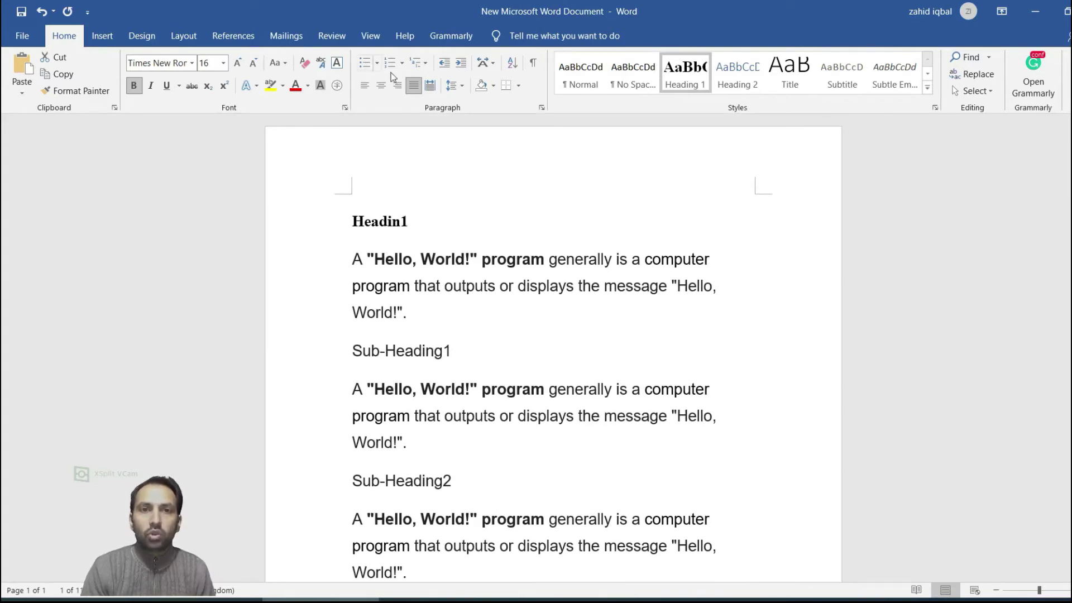
Step: Number the headings with the '1 Heading 1, 1.1 Heading 2' multilevel list scheme
{"action": "left_click", "coordinate": [424, 62]}
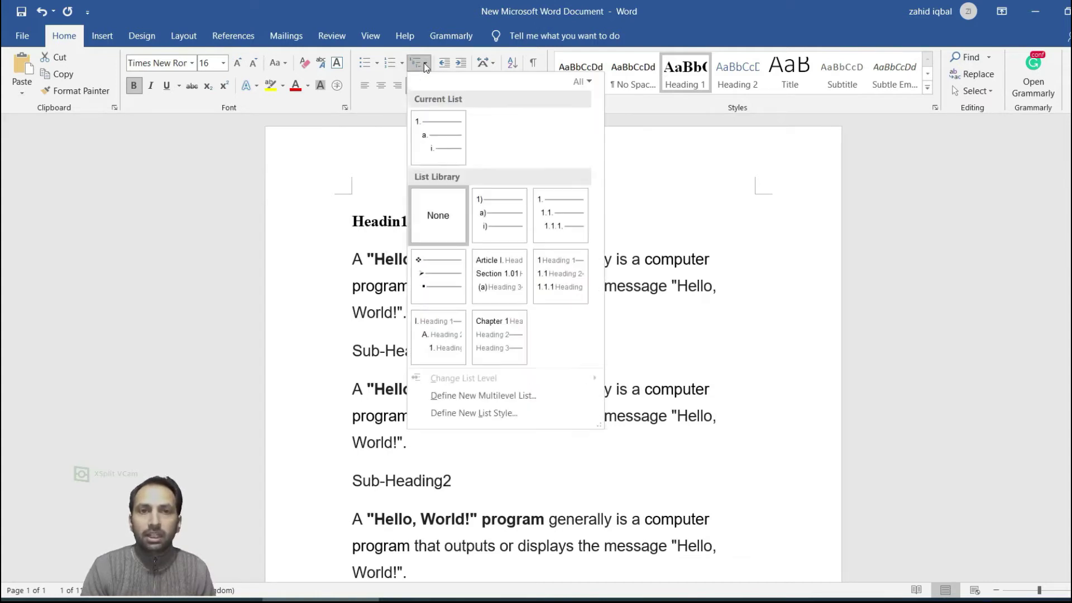
{"action": "mouse_move", "coordinate": [560, 211]}
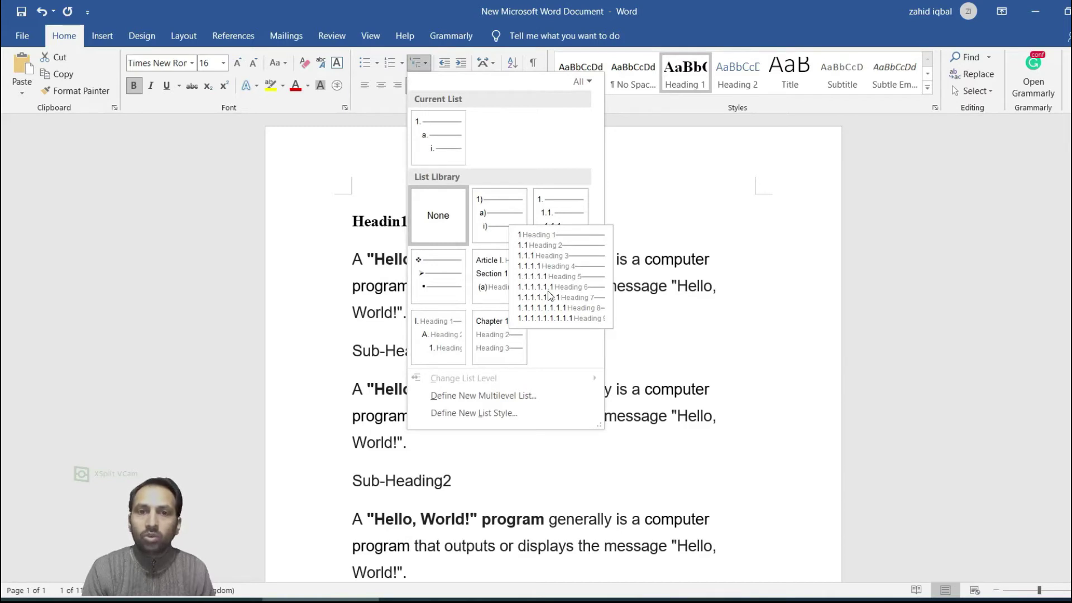
{"action": "left_click", "coordinate": [549, 294]}
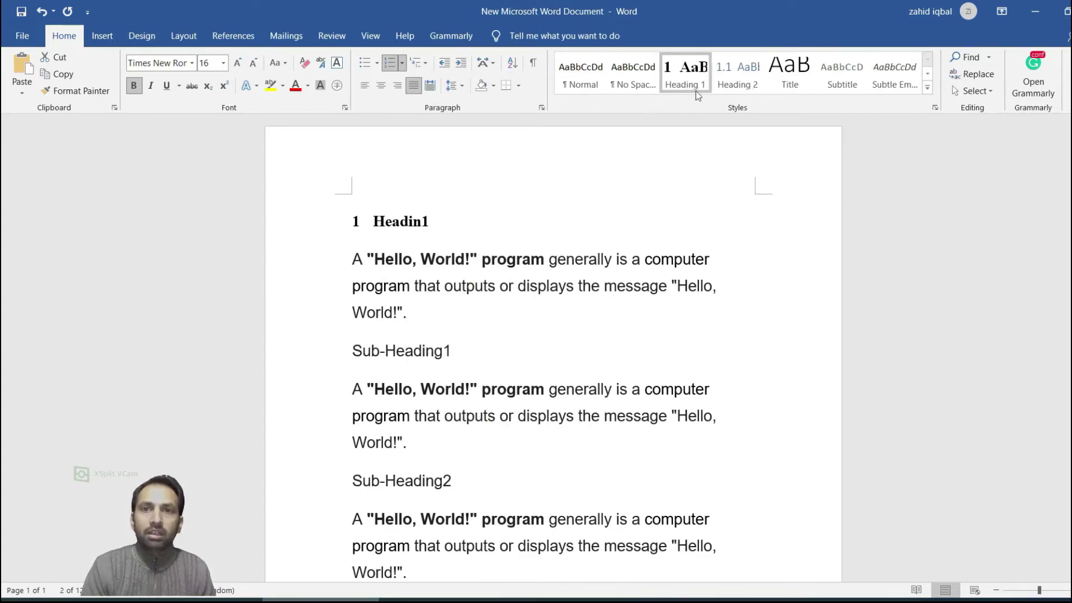
{"action": "mouse_move", "coordinate": [362, 222]}
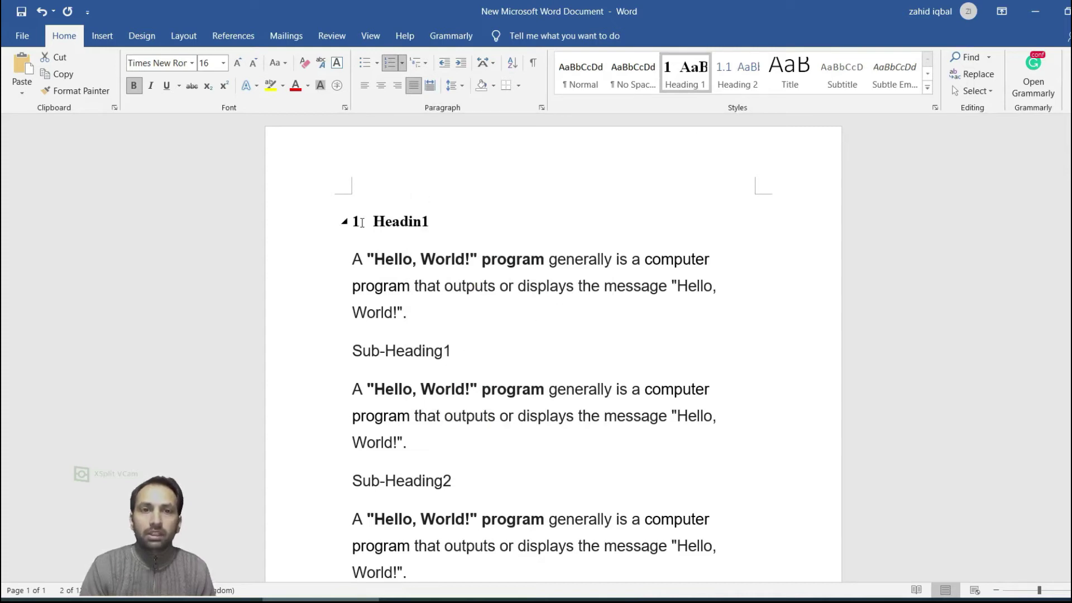
{"action": "left_click_drag", "start_coordinate": [460, 356], "coordinate": [350, 358]}
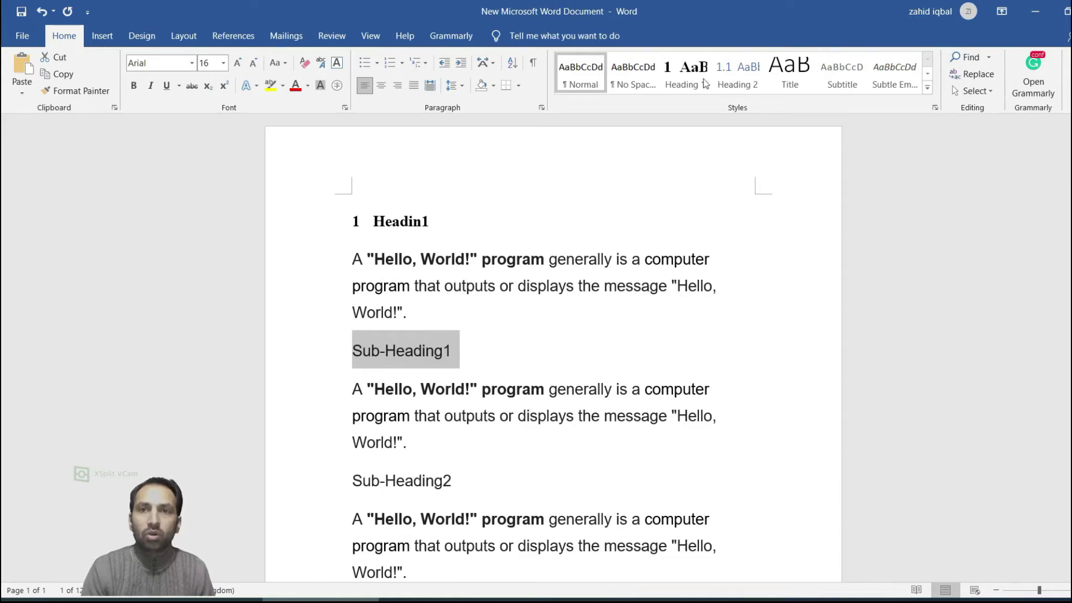
Step: Apply Heading 2 to Sub-Heading1 and make it bold black 14 pt Times New Roman, justified, 1.5-spaced
{"action": "left_click", "coordinate": [727, 74]}
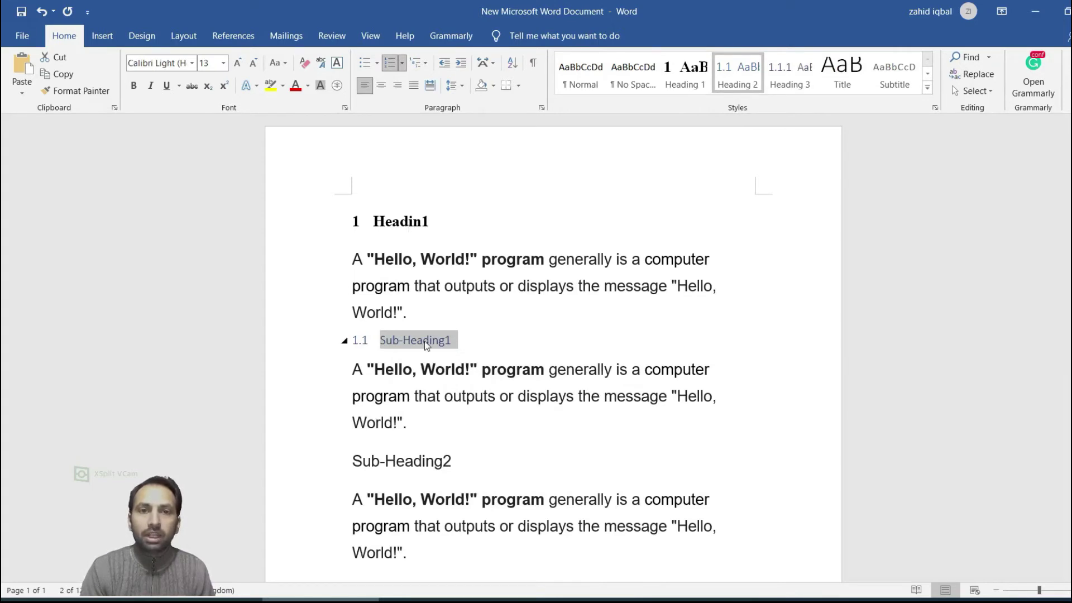
{"action": "right_click", "coordinate": [746, 77]}
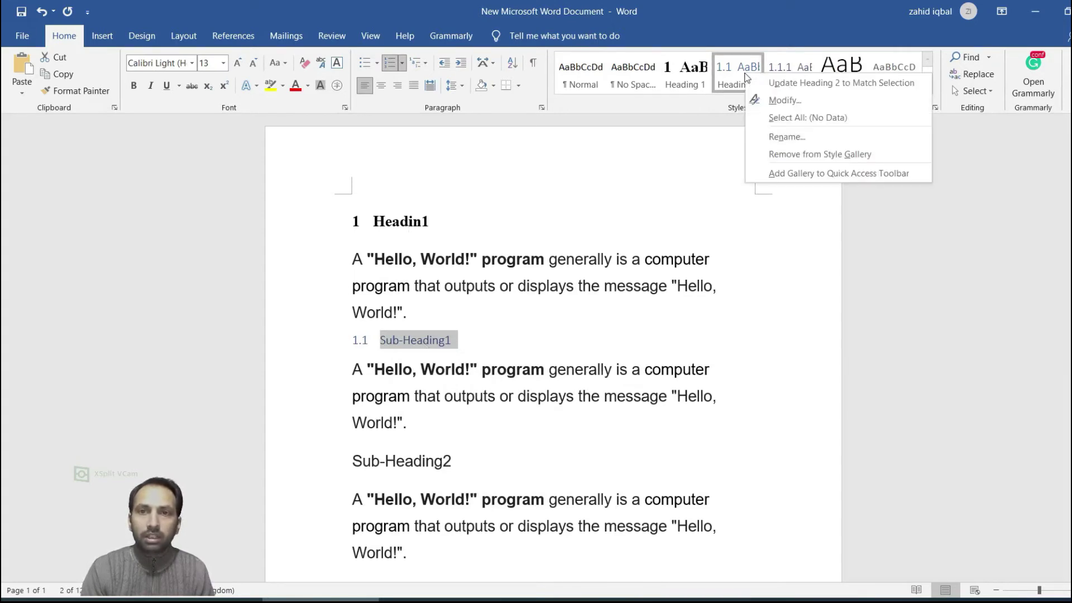
{"action": "left_click", "coordinate": [776, 102]}
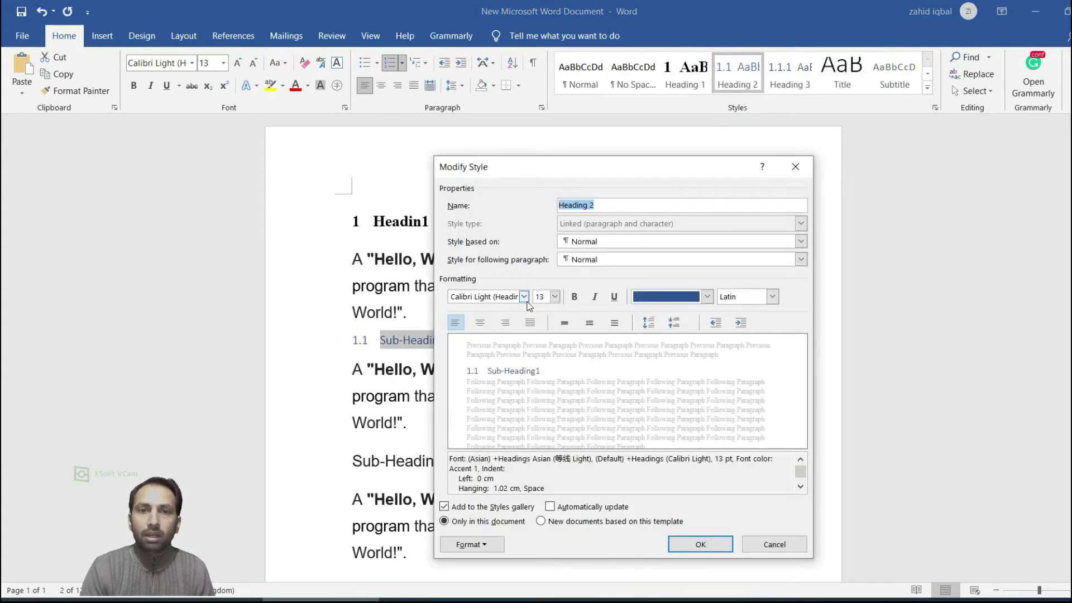
{"action": "left_click", "coordinate": [524, 297]}
{"action": "left_click", "coordinate": [520, 378]}
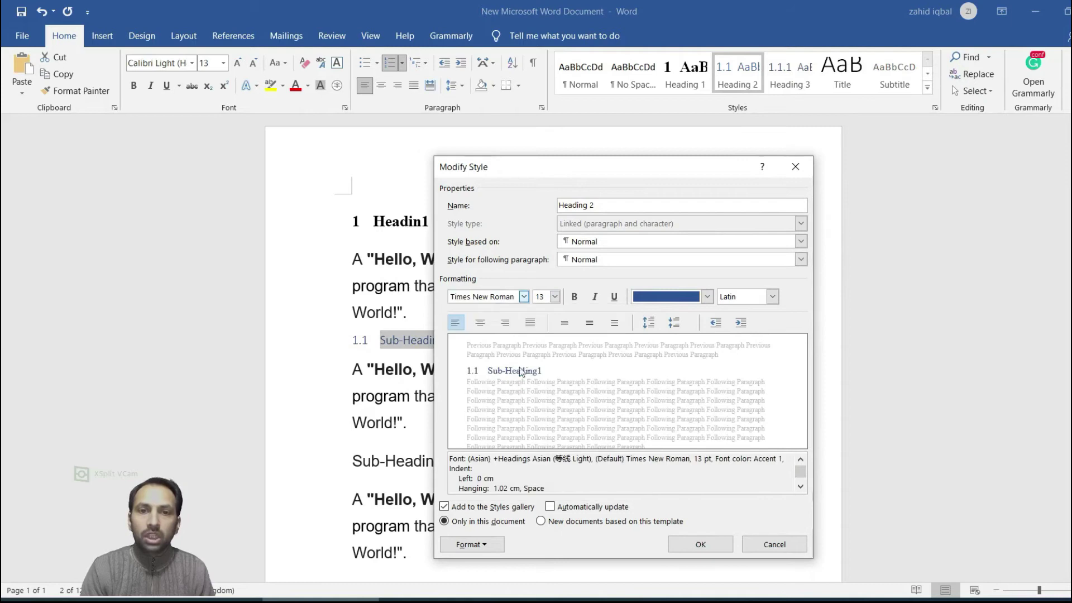
{"action": "left_click", "coordinate": [555, 296]}
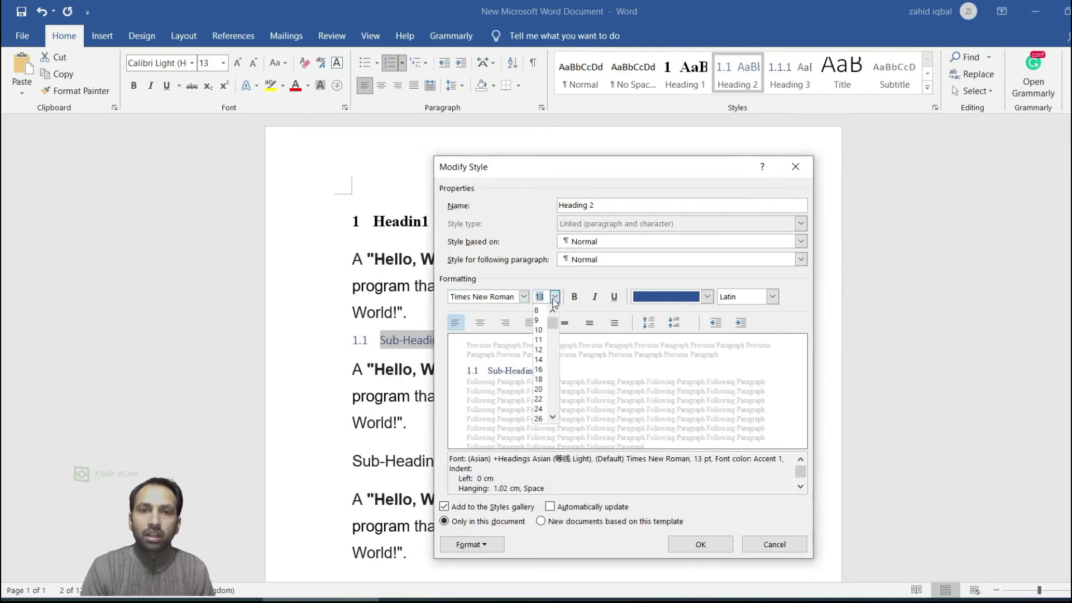
{"action": "left_click", "coordinate": [540, 360]}
{"action": "left_click", "coordinate": [575, 297]}
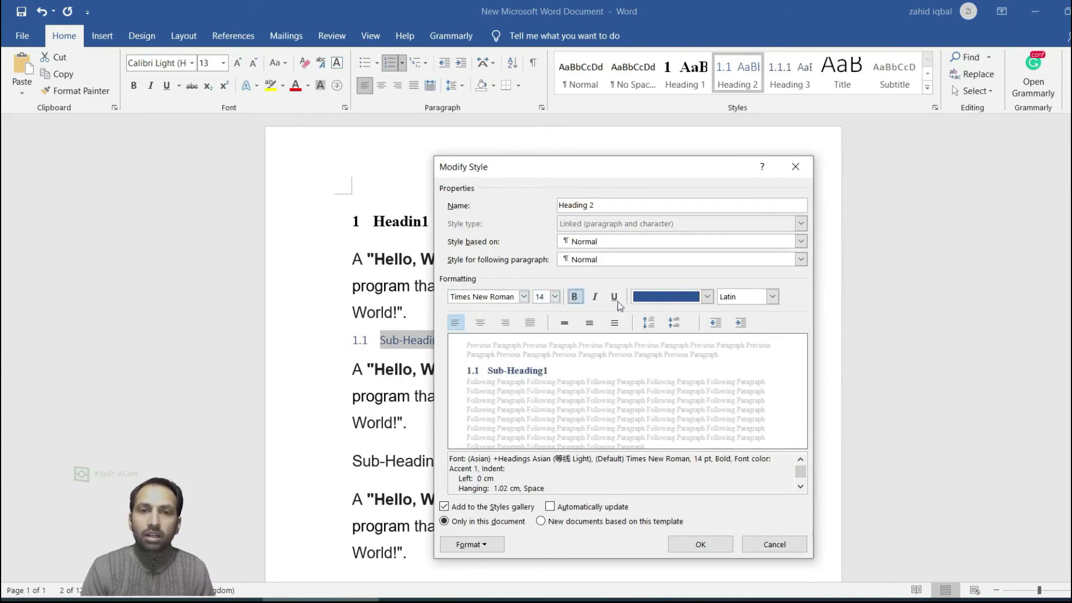
{"action": "left_click", "coordinate": [531, 323]}
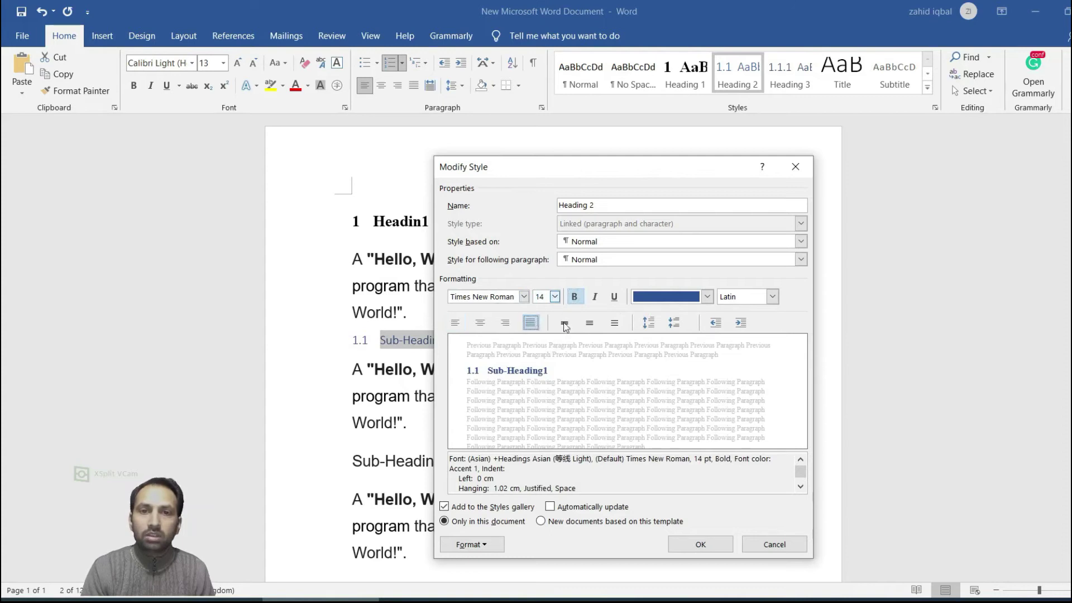
{"action": "left_click", "coordinate": [591, 323]}
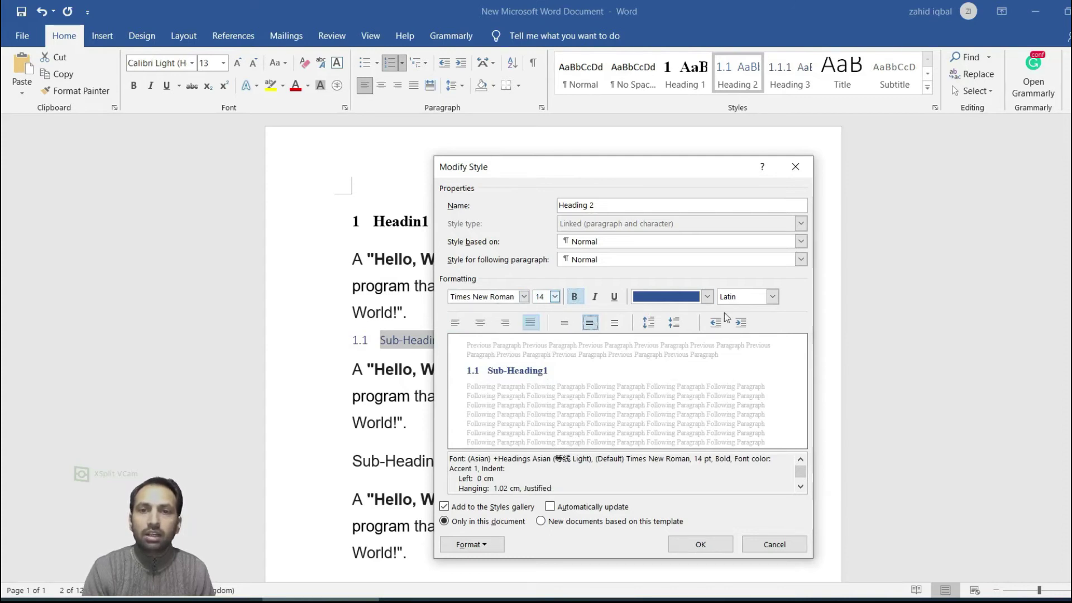
{"action": "left_click", "coordinate": [709, 299]}
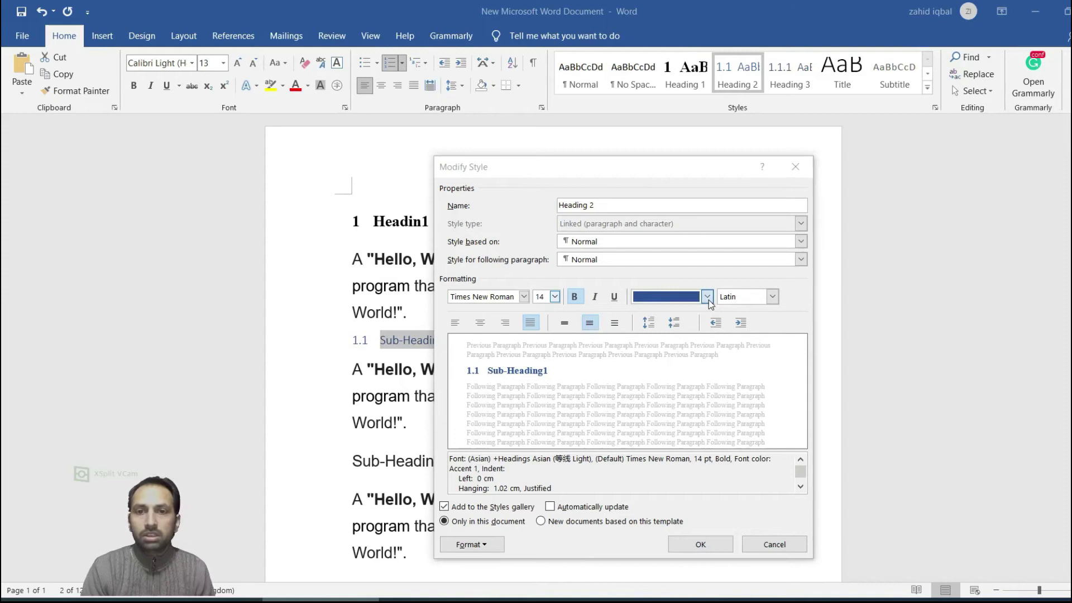
{"action": "left_click", "coordinate": [649, 346]}
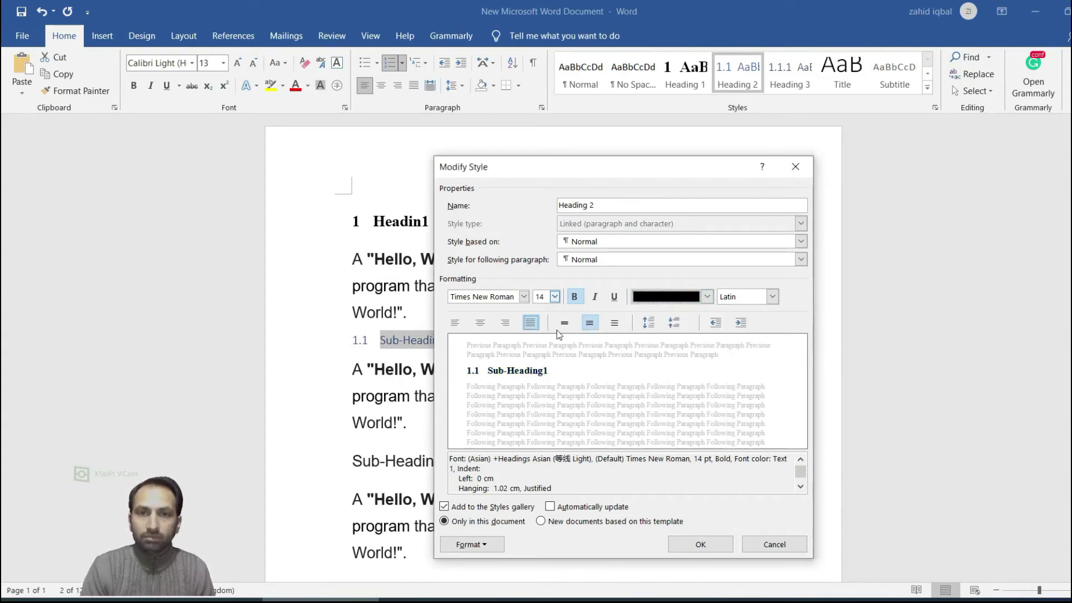
{"action": "left_click", "coordinate": [700, 545]}
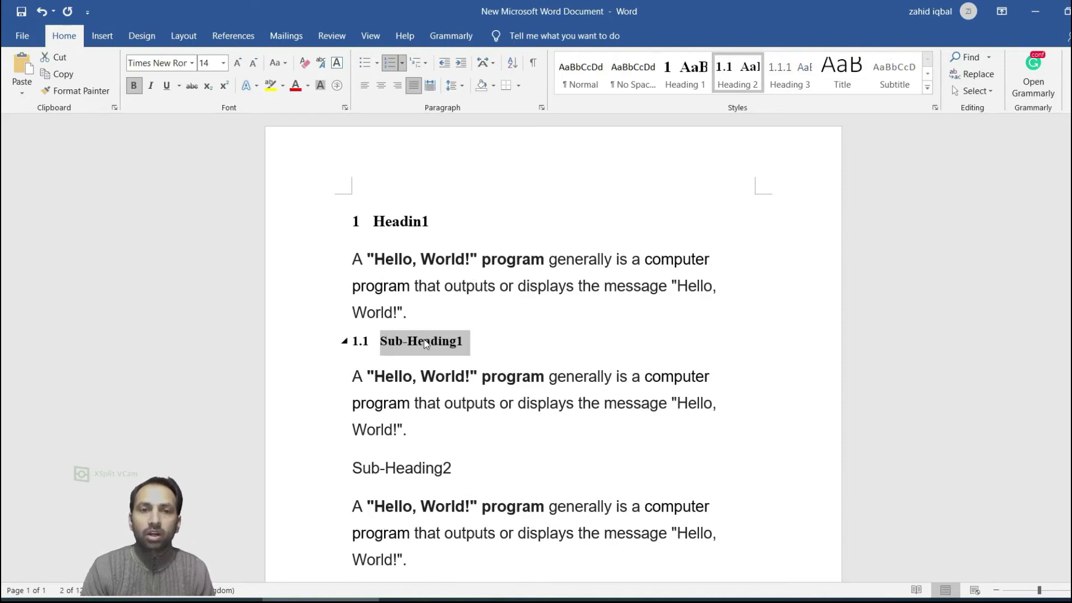
Step: Apply the Heading 2 style to Sub-Heading2, numbering it 1.2
{"action": "scroll", "coordinate": [425, 341], "scroll_direction": "down", "scroll_amount": 1}
{"action": "left_click_drag", "start_coordinate": [466, 435], "coordinate": [360, 427]}
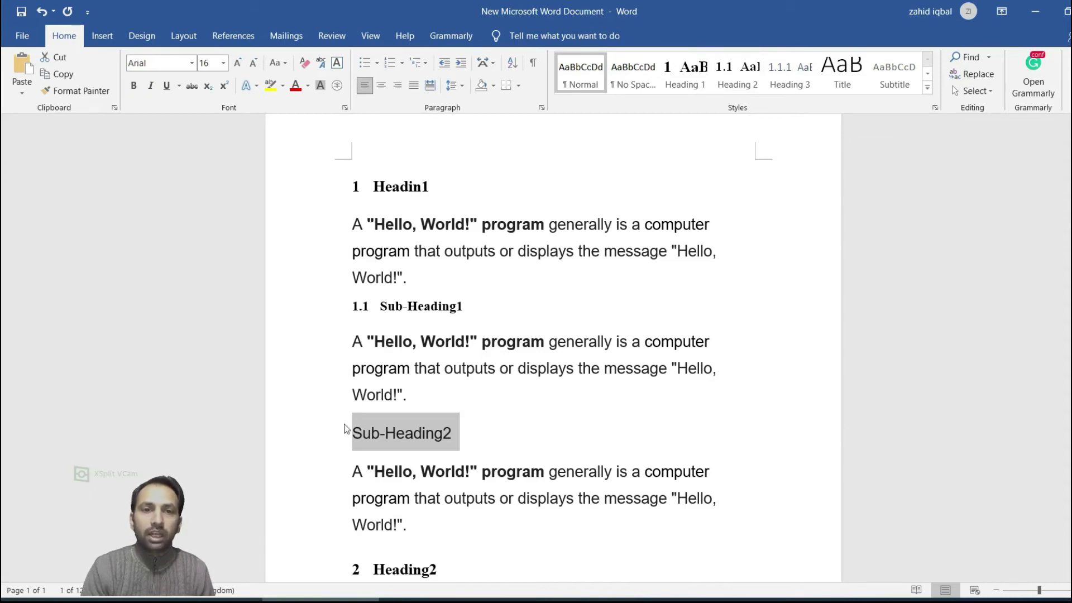
{"action": "left_click", "coordinate": [738, 73]}
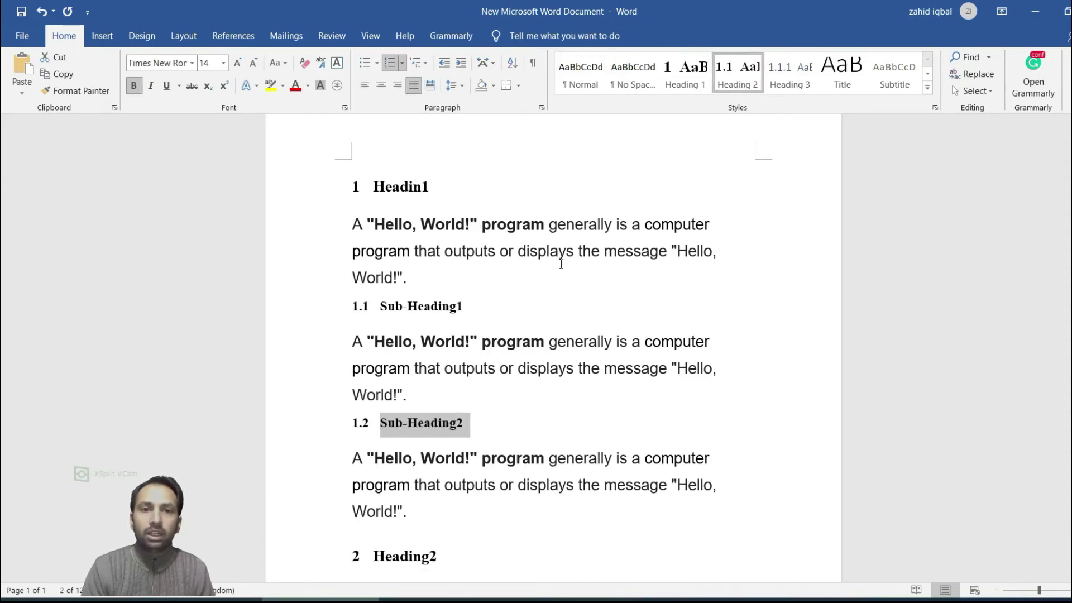
{"action": "scroll", "coordinate": [550, 275], "scroll_direction": "down", "scroll_amount": 3}
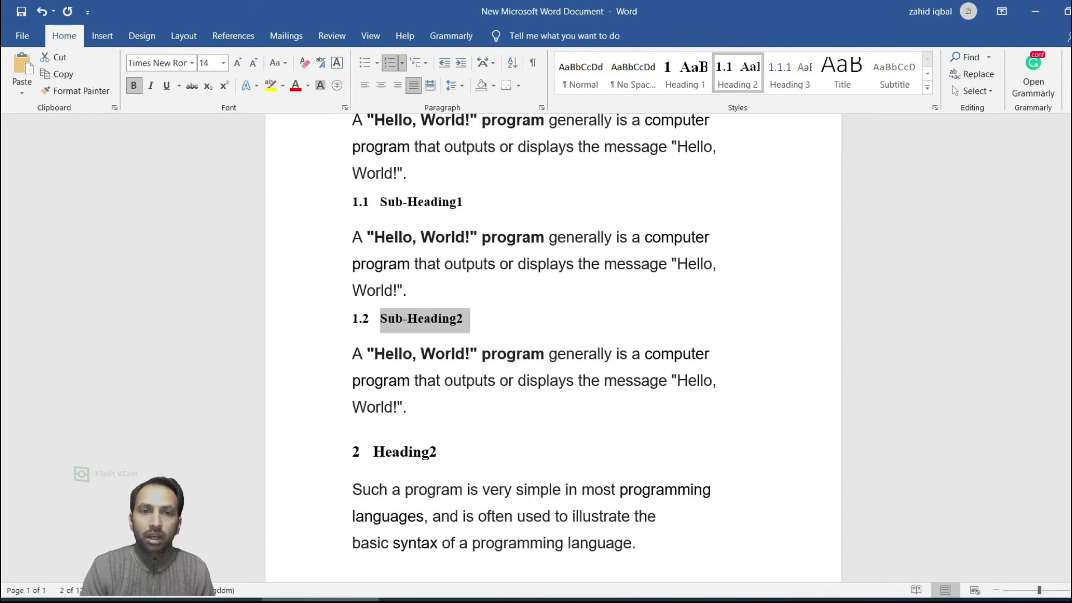
{"action": "scroll", "coordinate": [384, 358], "scroll_direction": "up", "scroll_amount": 3}
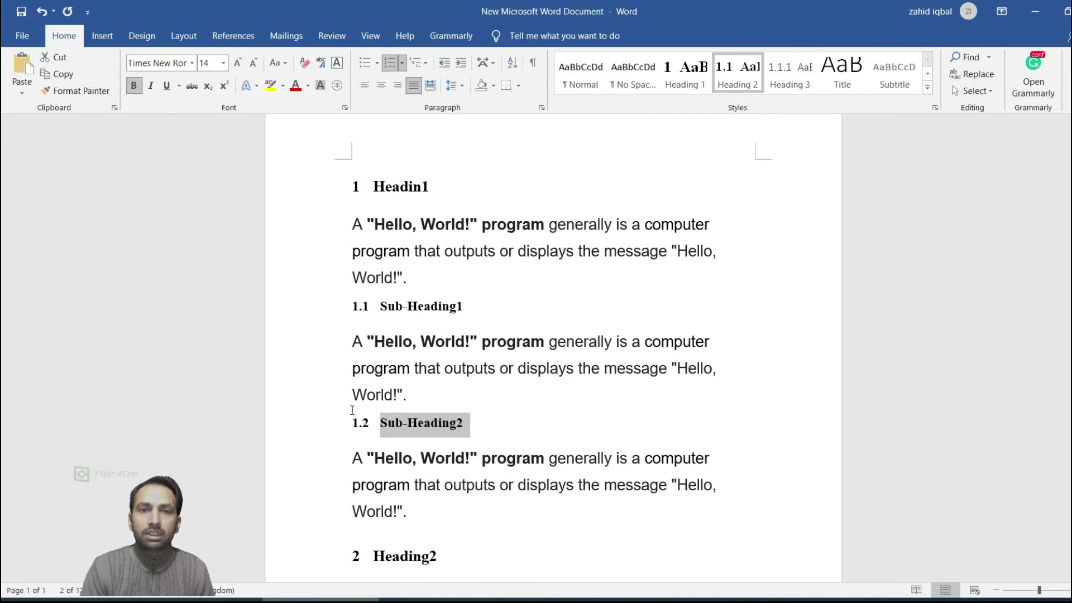
{"action": "scroll", "coordinate": [390, 335], "scroll_direction": "down", "scroll_amount": 3}
Step: Try the Heading 3 style on the word Heading2, then return to the first body paragraph
{"action": "left_click", "coordinate": [463, 450]}
{"action": "double_click", "coordinate": [424, 450]}
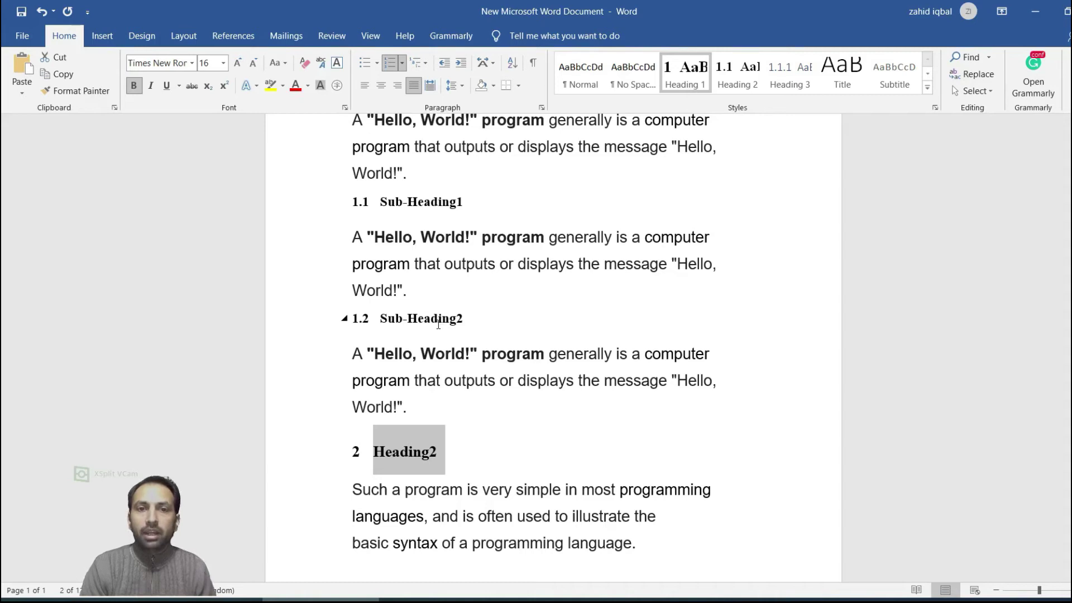
{"action": "left_click", "coordinate": [802, 83]}
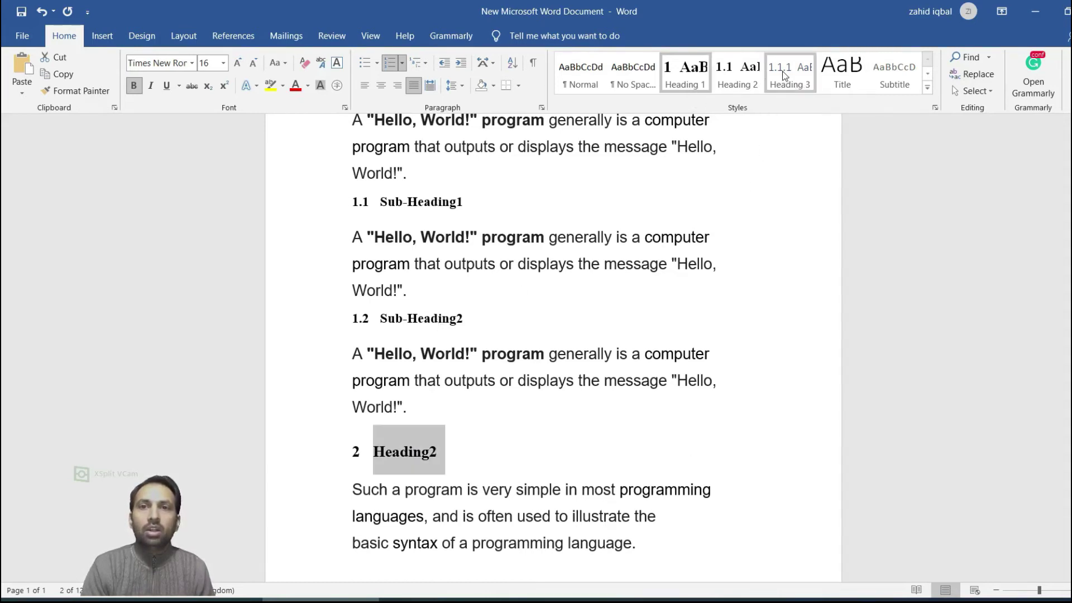
{"action": "left_click", "coordinate": [783, 72]}
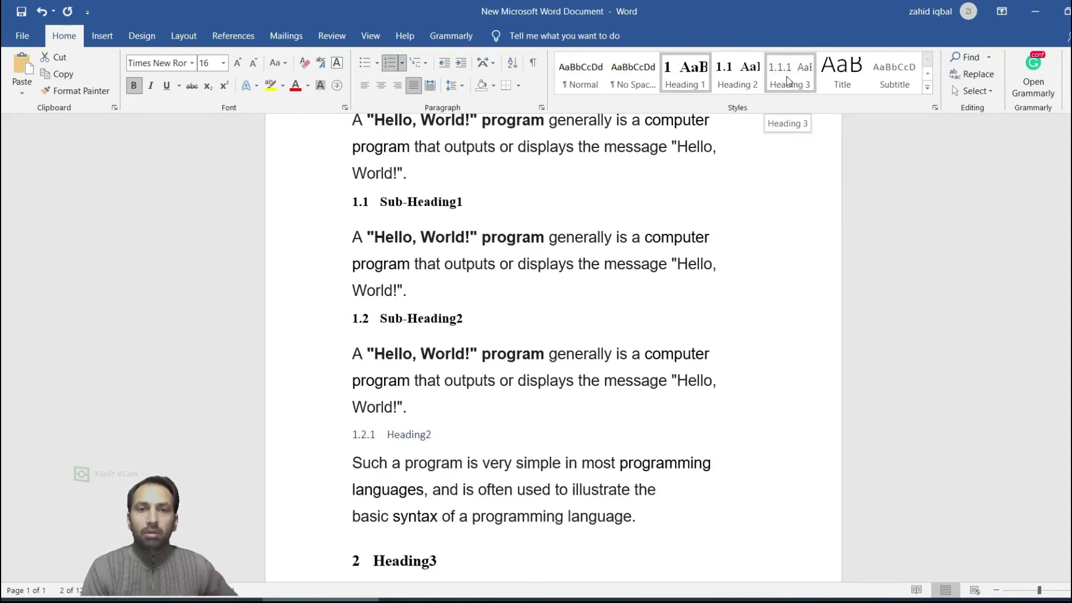
{"action": "mouse_move", "coordinate": [503, 320]}
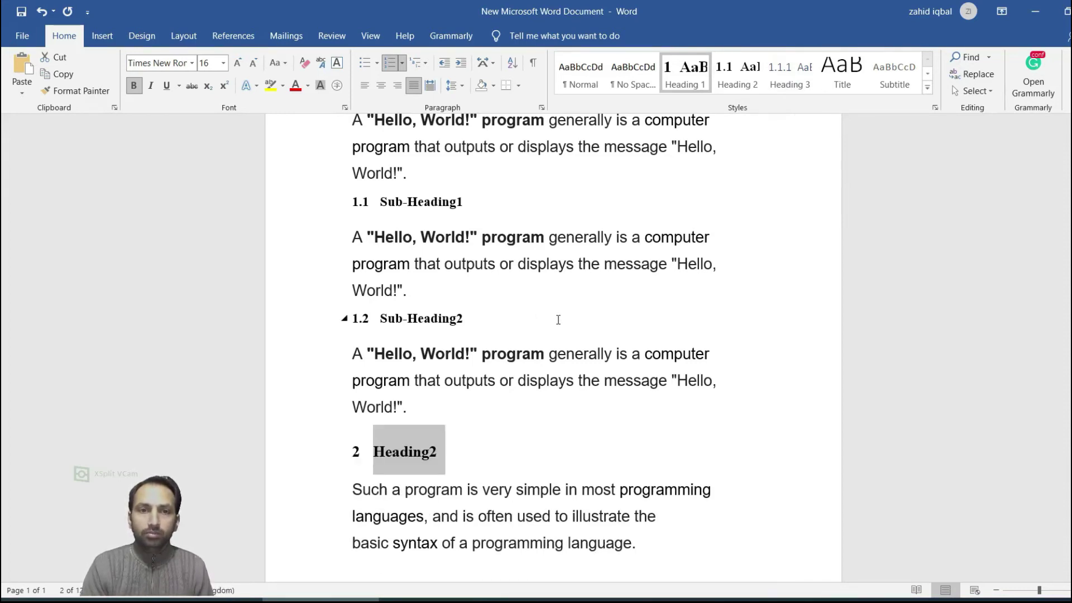
{"action": "scroll", "coordinate": [559, 320], "scroll_direction": "up", "scroll_amount": 3}
{"action": "left_click", "coordinate": [397, 198]}
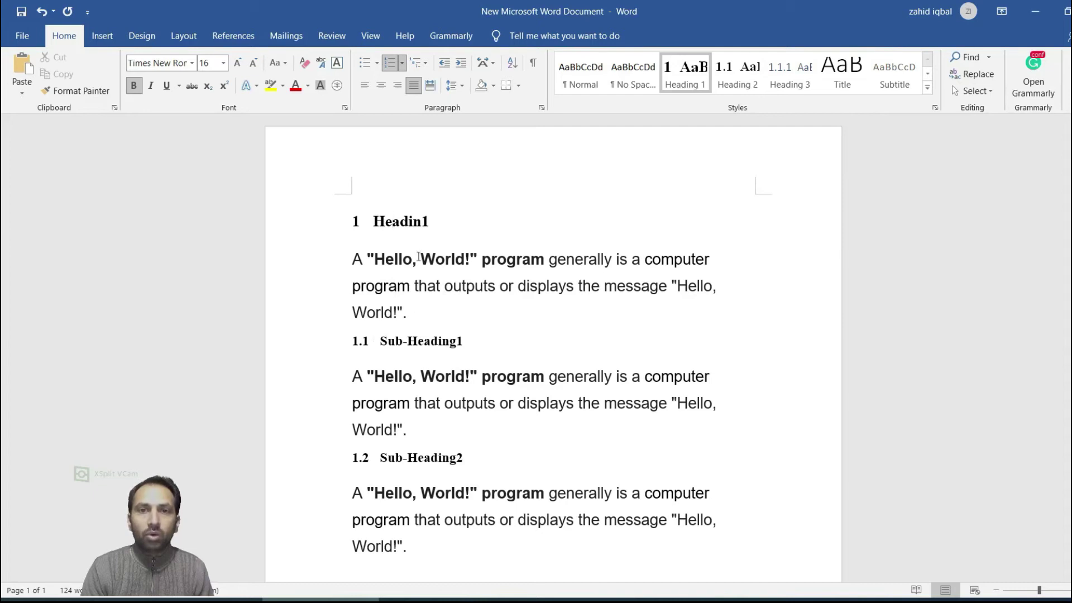
{"action": "left_click", "coordinate": [370, 282]}
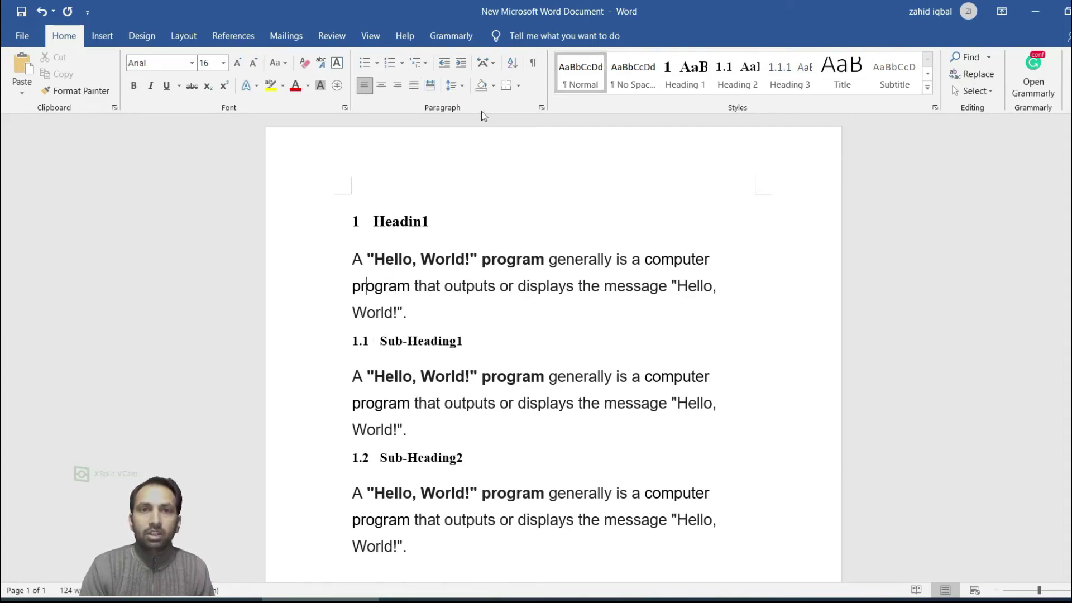
Step: Redefine the Normal style as Times New Roman 12 pt, justified, with 1.5 line spacing
{"action": "right_click", "coordinate": [570, 81]}
{"action": "left_click", "coordinate": [610, 105]}
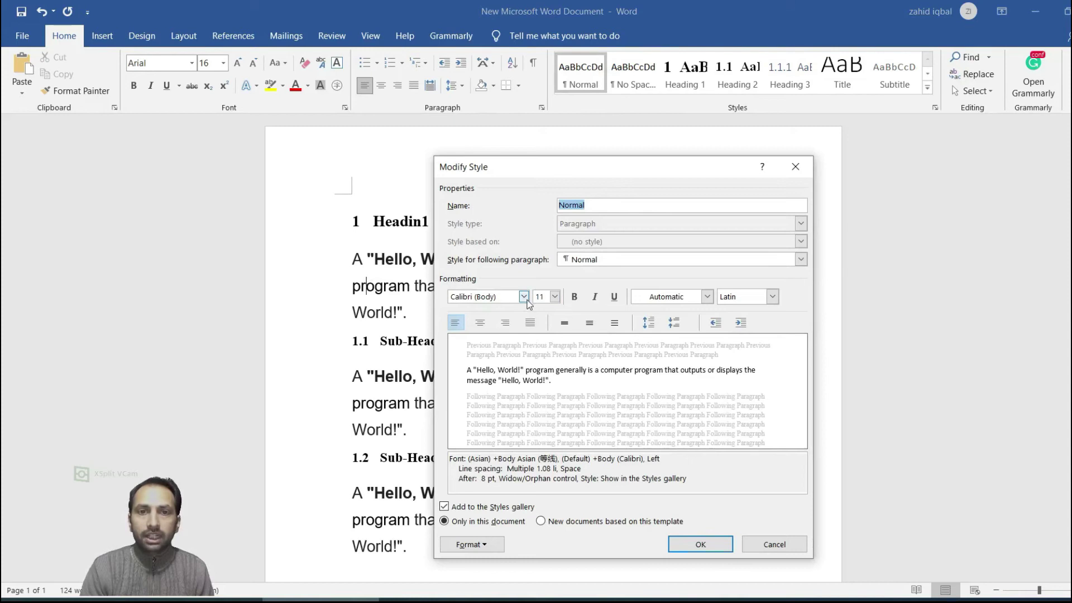
{"action": "left_click", "coordinate": [524, 296]}
{"action": "left_click", "coordinate": [500, 378]}
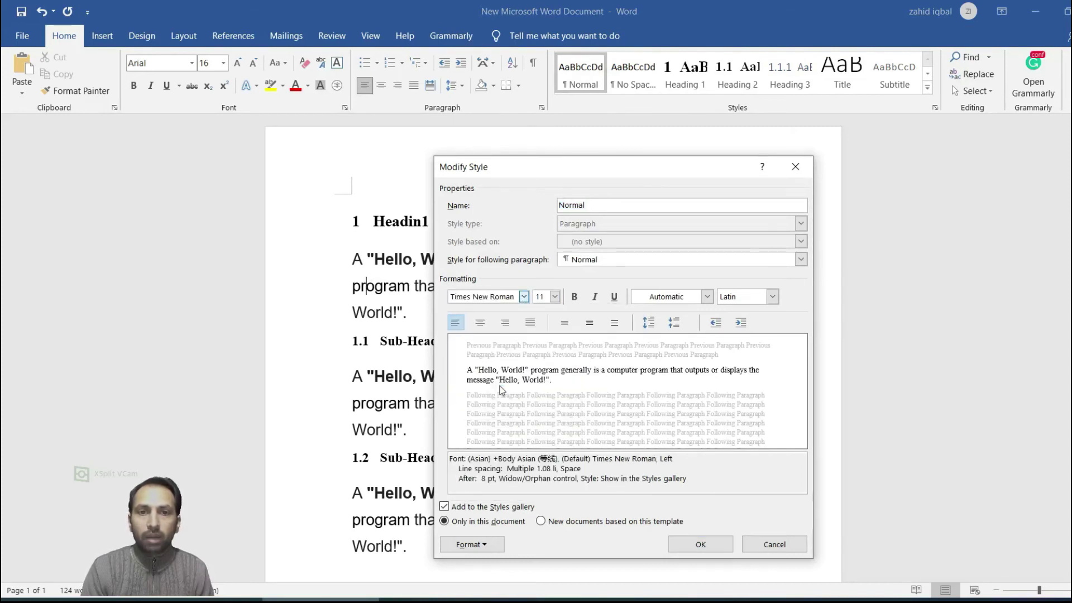
{"action": "left_click", "coordinate": [555, 296]}
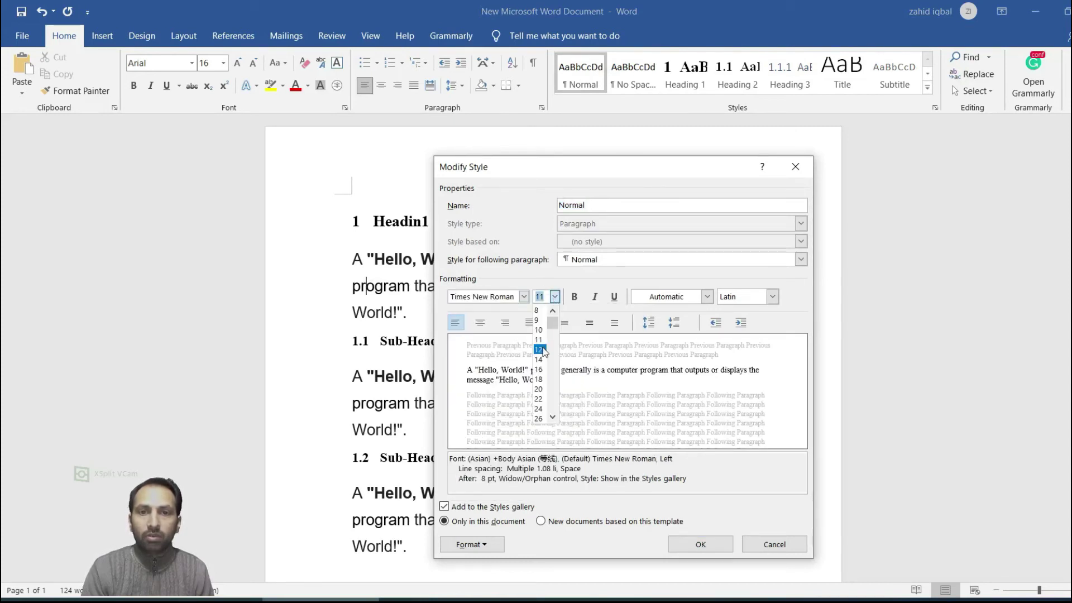
{"action": "left_click", "coordinate": [539, 349]}
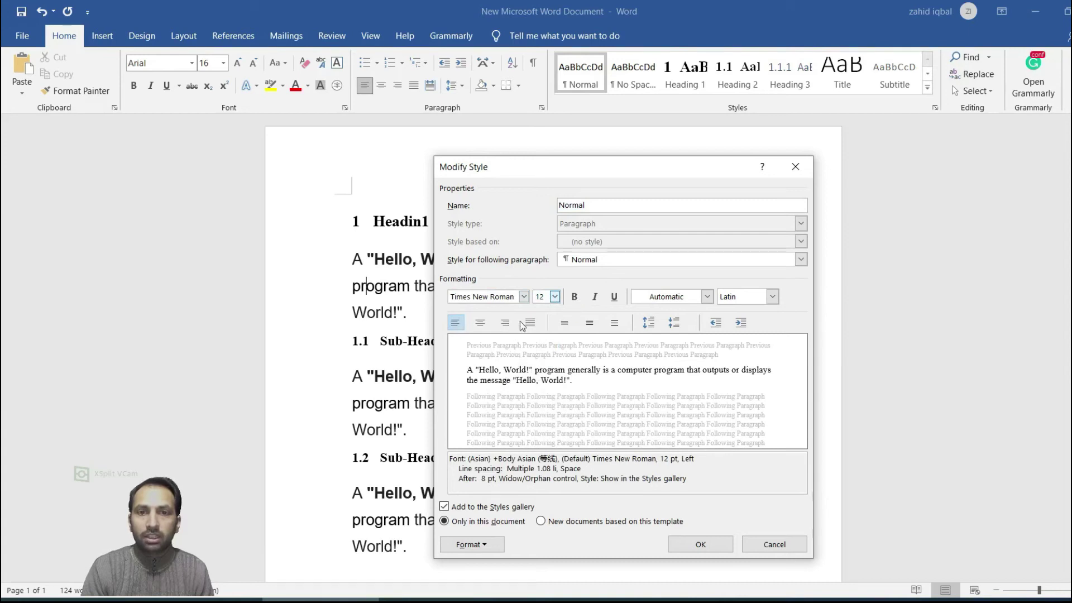
{"action": "left_click", "coordinate": [530, 322]}
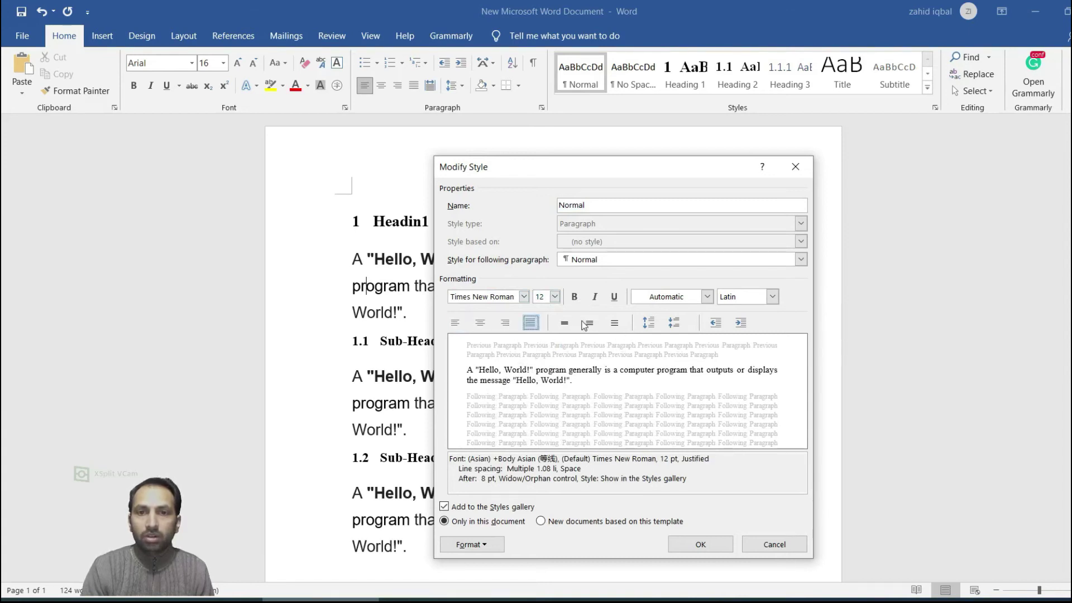
{"action": "left_click", "coordinate": [588, 326]}
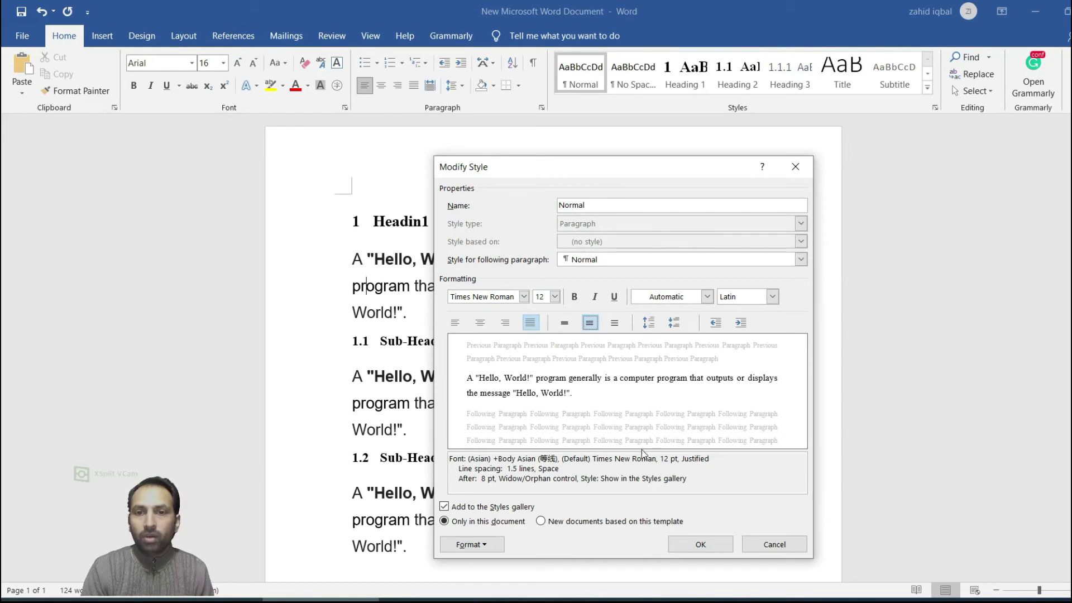
{"action": "left_click", "coordinate": [705, 547]}
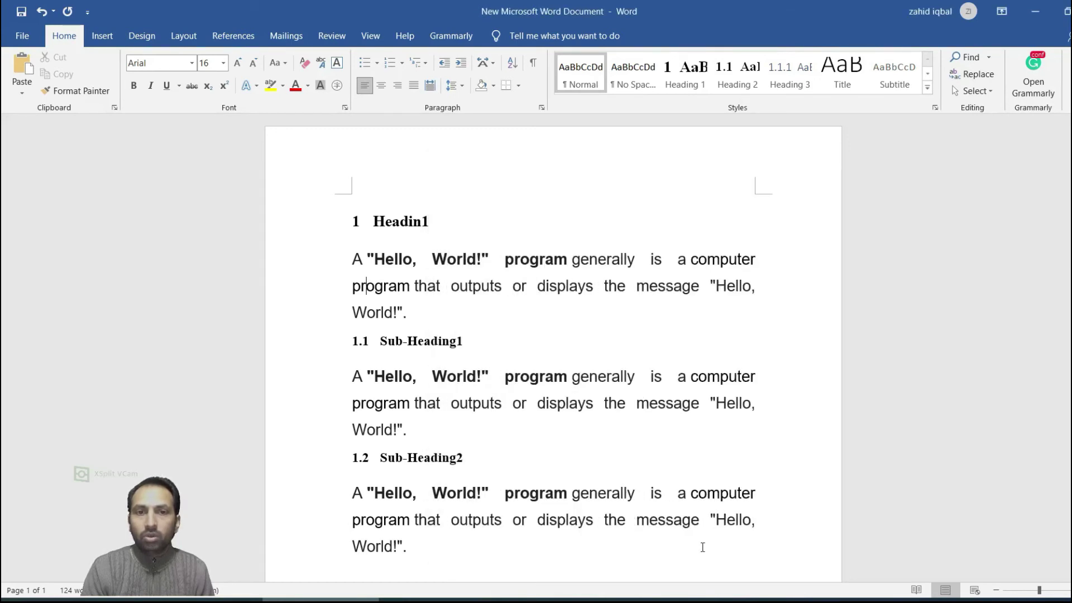
{"action": "left_click", "coordinate": [491, 341]}
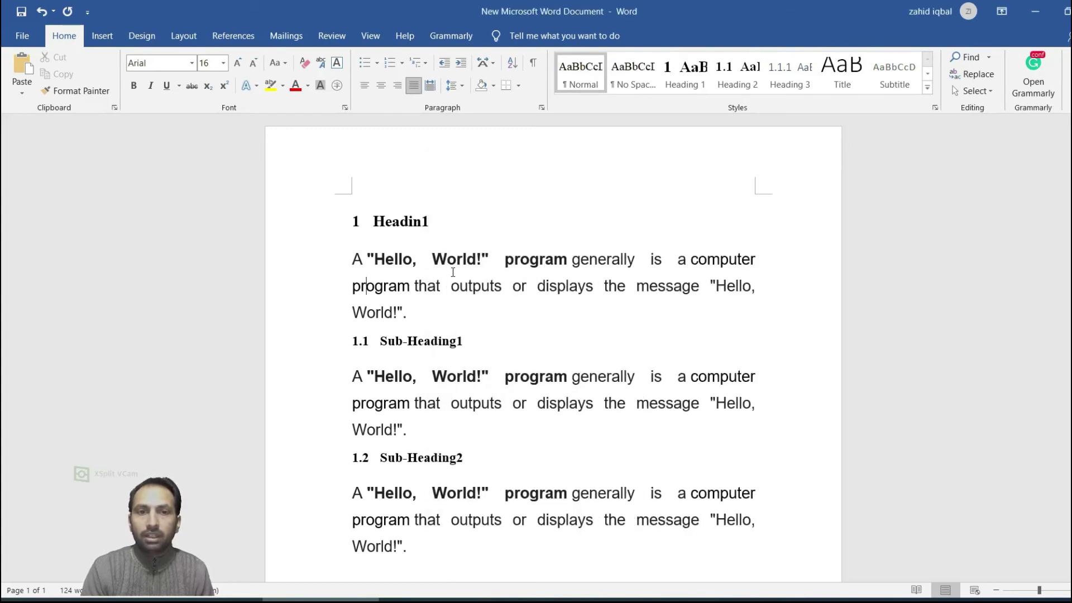
Step: Add a blank paragraph after the Sub-Heading1 body text, before 1.2 Sub-Heading2
{"action": "scroll", "coordinate": [450, 280], "scroll_direction": "down", "scroll_amount": 1}
{"action": "scroll", "coordinate": [447, 240], "scroll_direction": "down", "scroll_amount": 3}
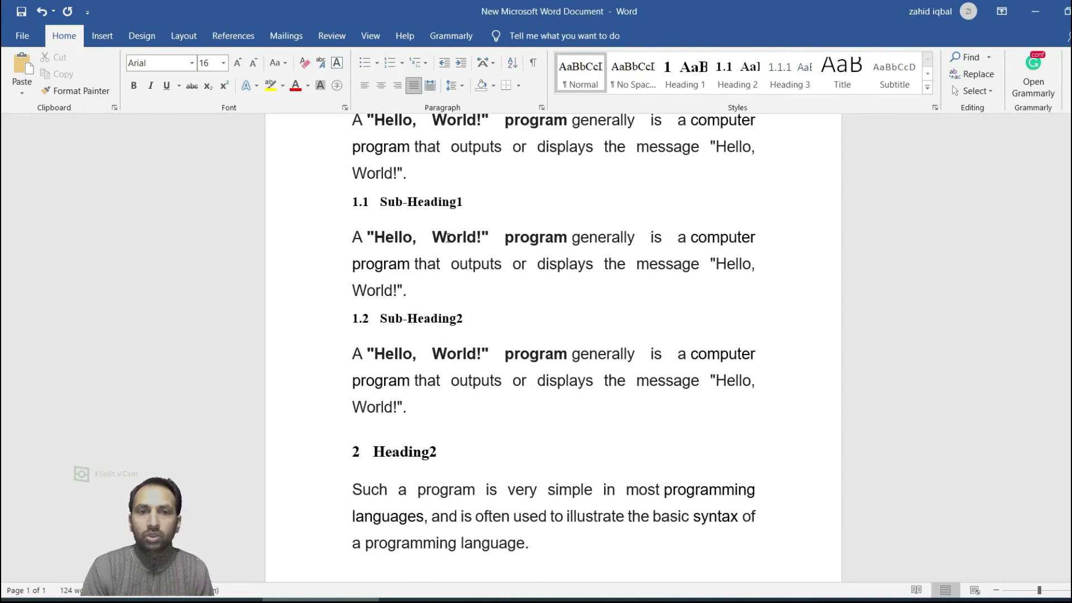
{"action": "scroll", "coordinate": [447, 240], "scroll_direction": "up", "scroll_amount": 3}
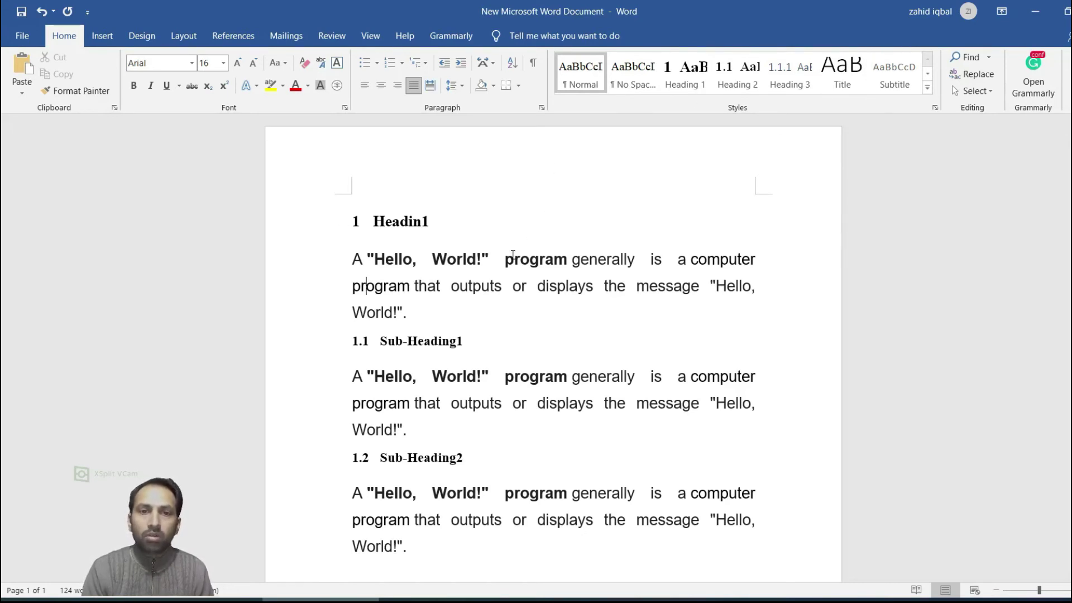
{"action": "scroll", "coordinate": [512, 254], "scroll_direction": "down", "scroll_amount": 2}
{"action": "scroll", "coordinate": [513, 254], "scroll_direction": "down", "scroll_amount": 1}
{"action": "scroll", "coordinate": [512, 254], "scroll_direction": "down", "scroll_amount": 2}
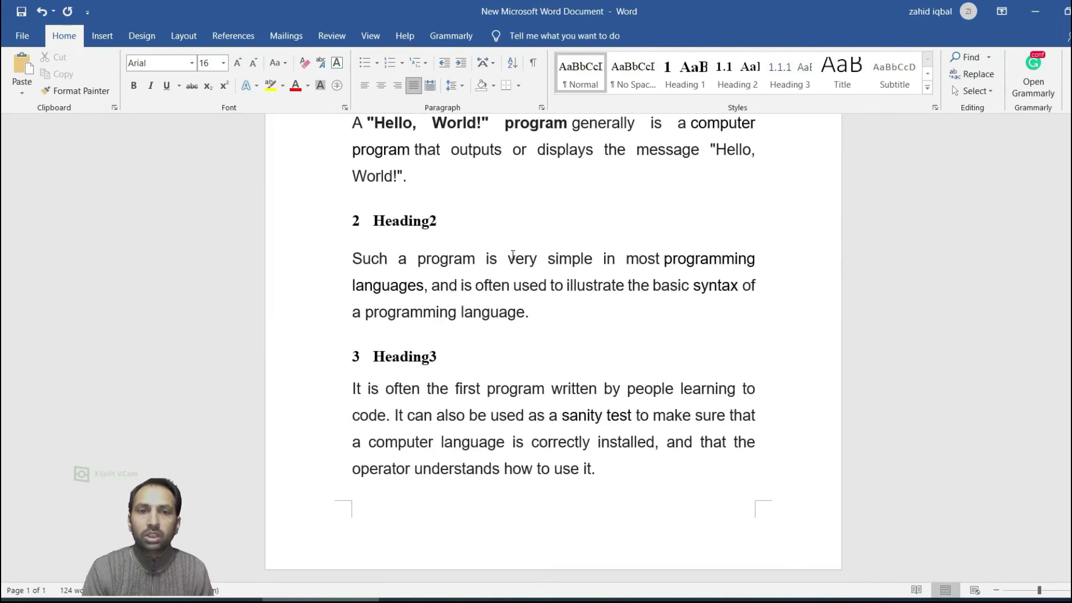
{"action": "scroll", "coordinate": [513, 254], "scroll_direction": "up", "scroll_amount": 3}
{"action": "scroll", "coordinate": [498, 260], "scroll_direction": "up", "scroll_amount": 2}
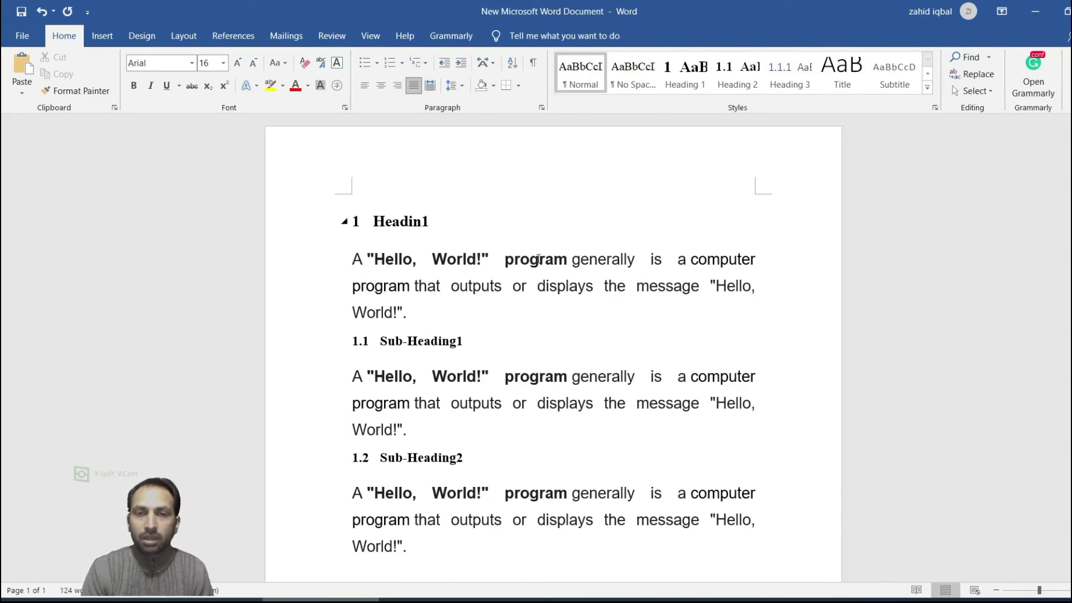
{"action": "left_click", "coordinate": [506, 341]}
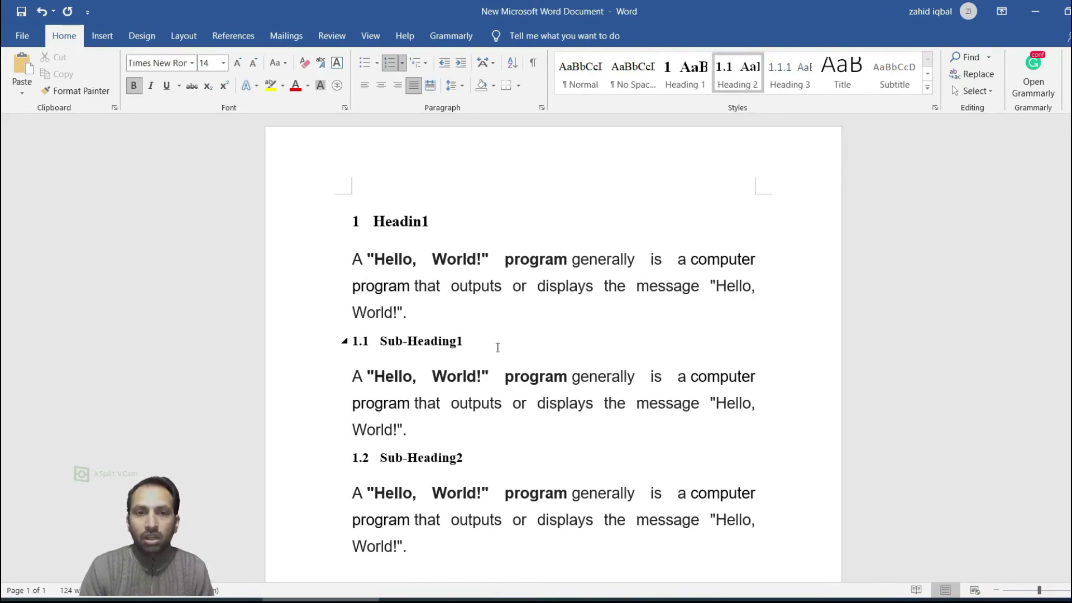
{"action": "left_click", "coordinate": [438, 432]}
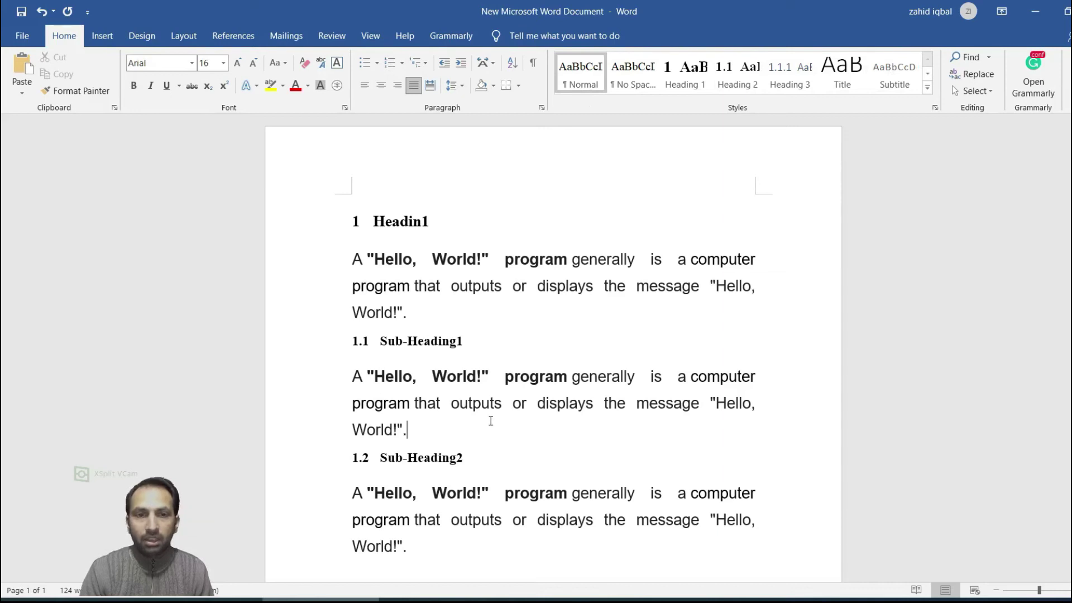
{"action": "key", "text": "Return"}
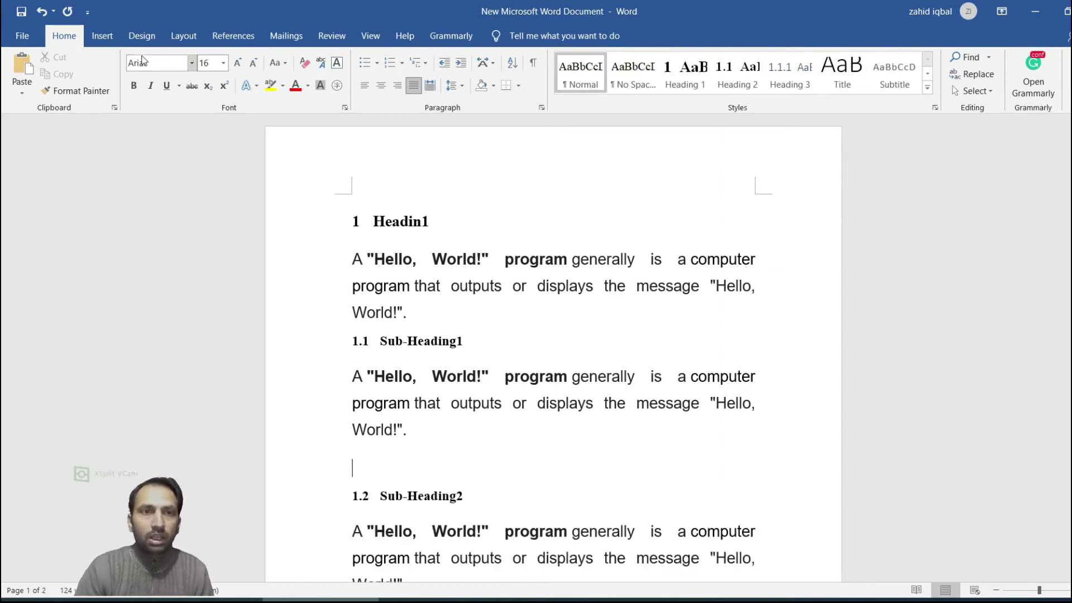
Step: Draw a rectangle shape on the blank line above Sub-Heading2 and select it
{"action": "left_click", "coordinate": [101, 36]}
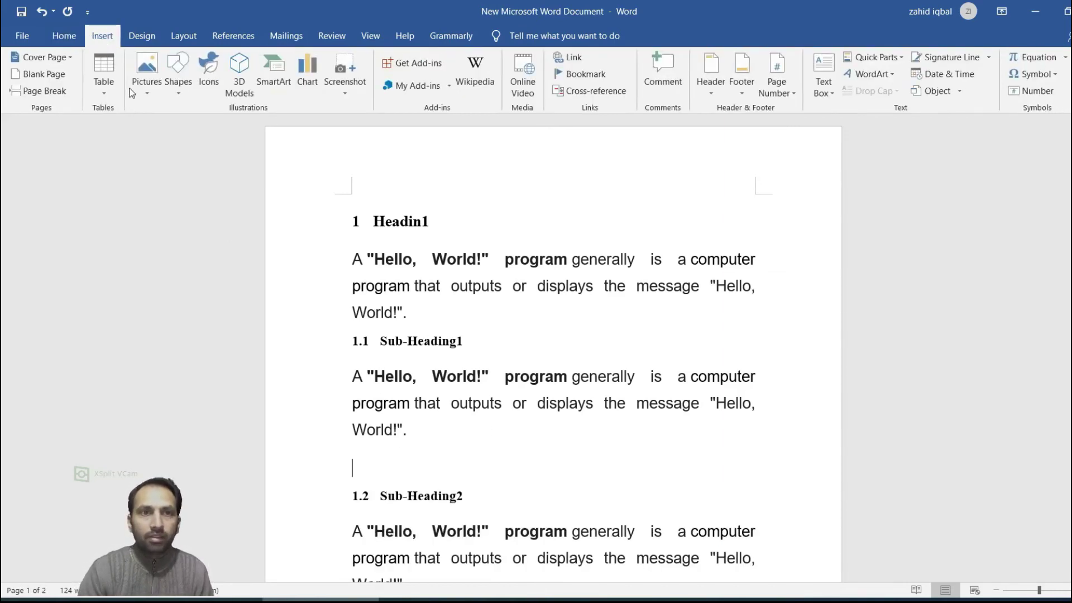
{"action": "left_click", "coordinate": [177, 95]}
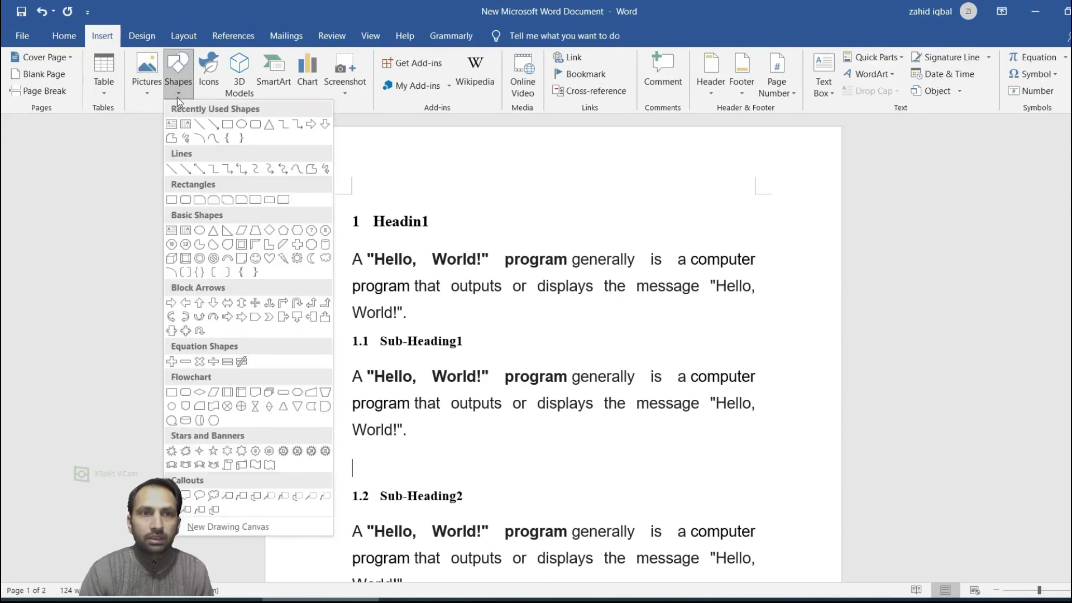
{"action": "left_click", "coordinate": [251, 125]}
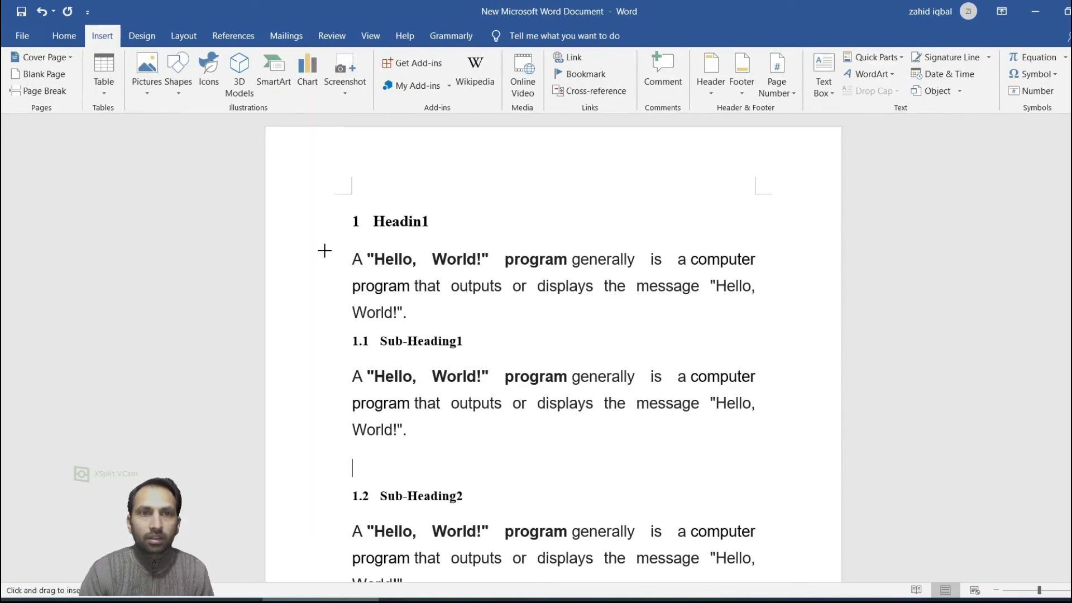
{"action": "left_click_drag", "start_coordinate": [392, 447], "coordinate": [525, 492]}
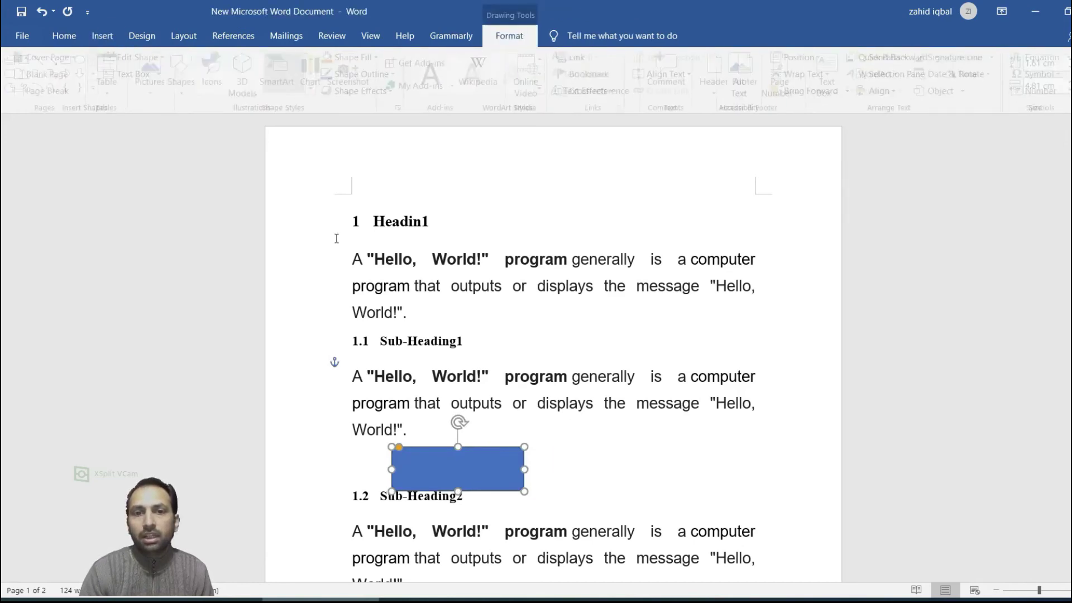
{"action": "left_click", "coordinate": [82, 37]}
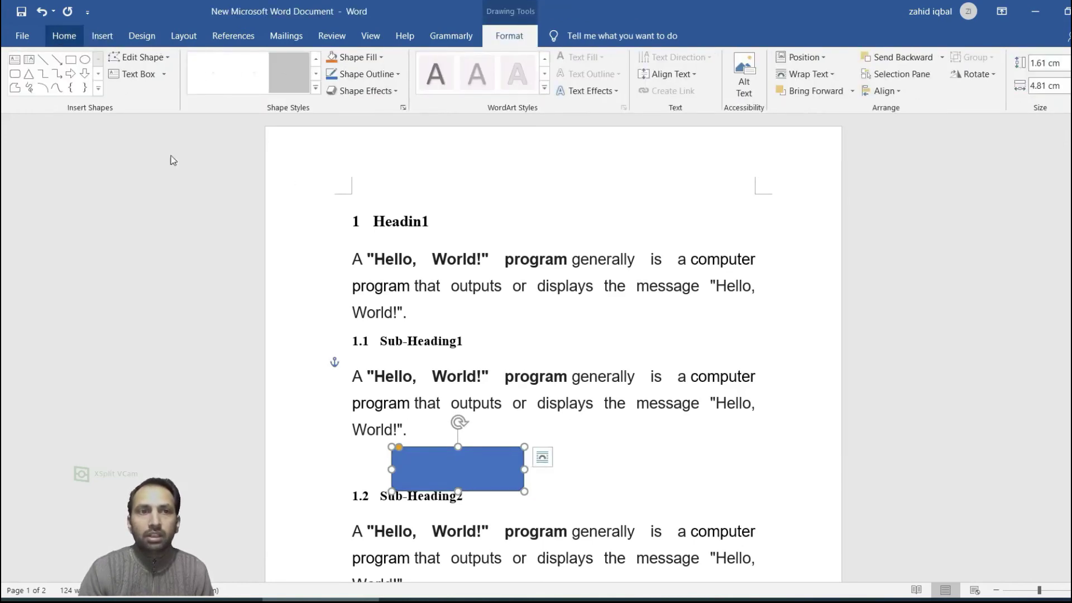
{"action": "left_click", "coordinate": [622, 444]}
{"action": "left_click", "coordinate": [485, 467]}
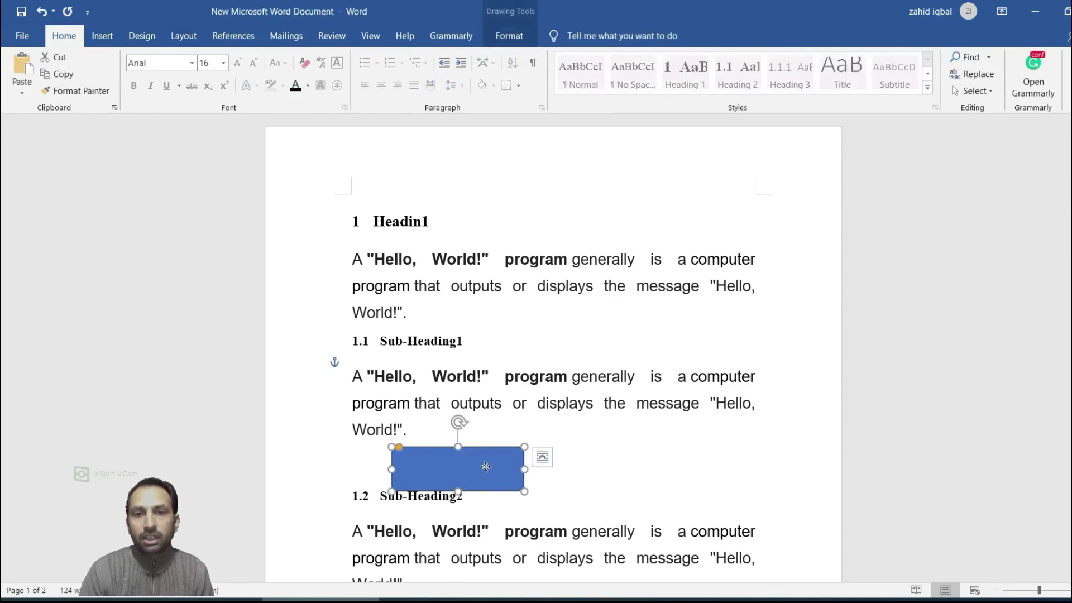
Step: Insert the caption 'Figure 1Recangle' under the rectangle
{"action": "right_click", "coordinate": [487, 469]}
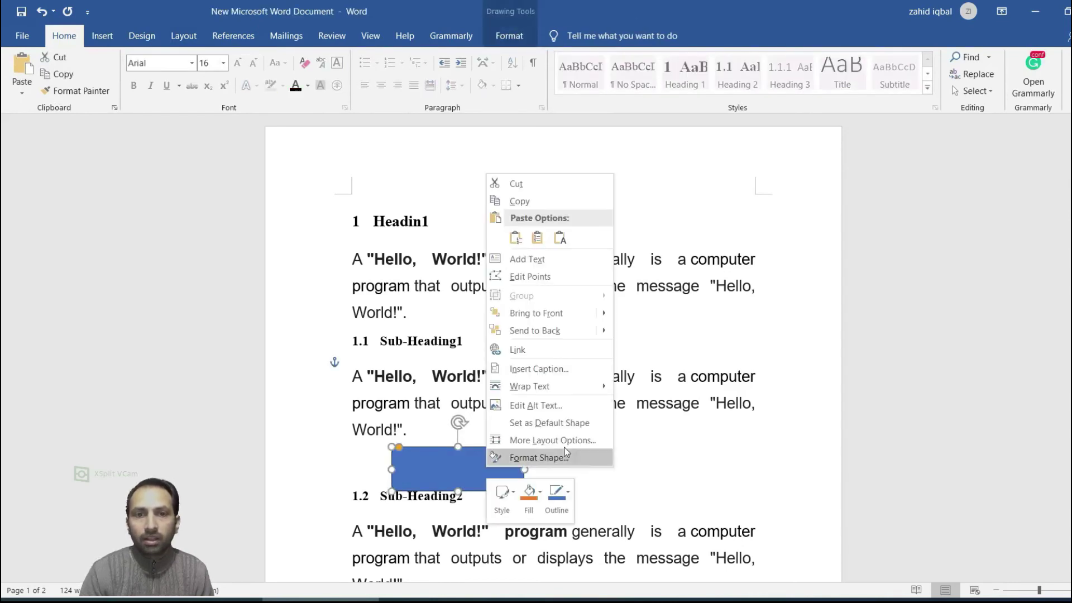
{"action": "left_click", "coordinate": [547, 366]}
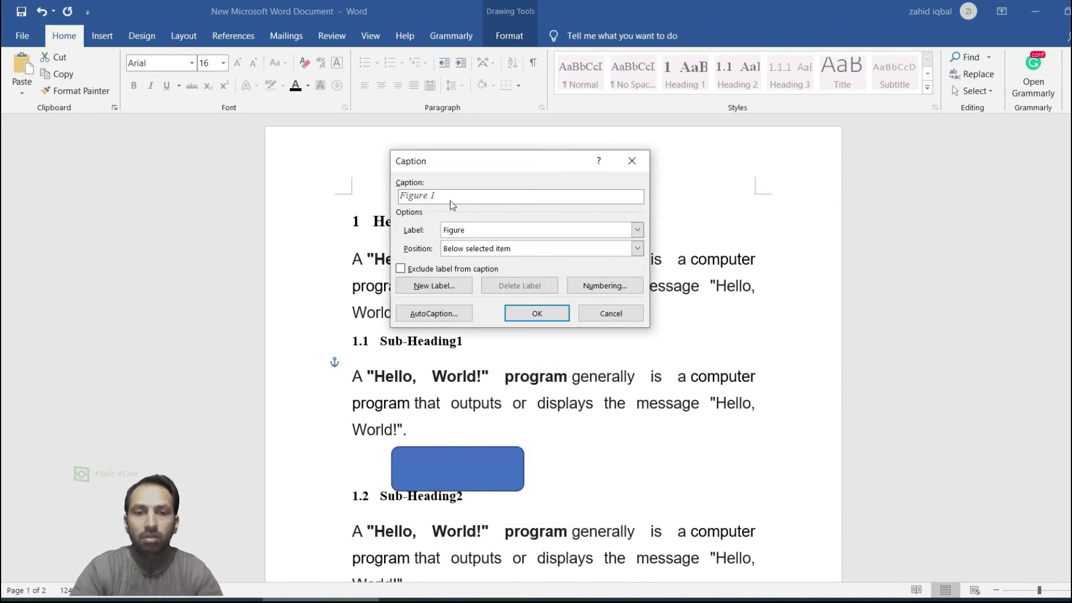
{"action": "type", "text": "Recangle"}
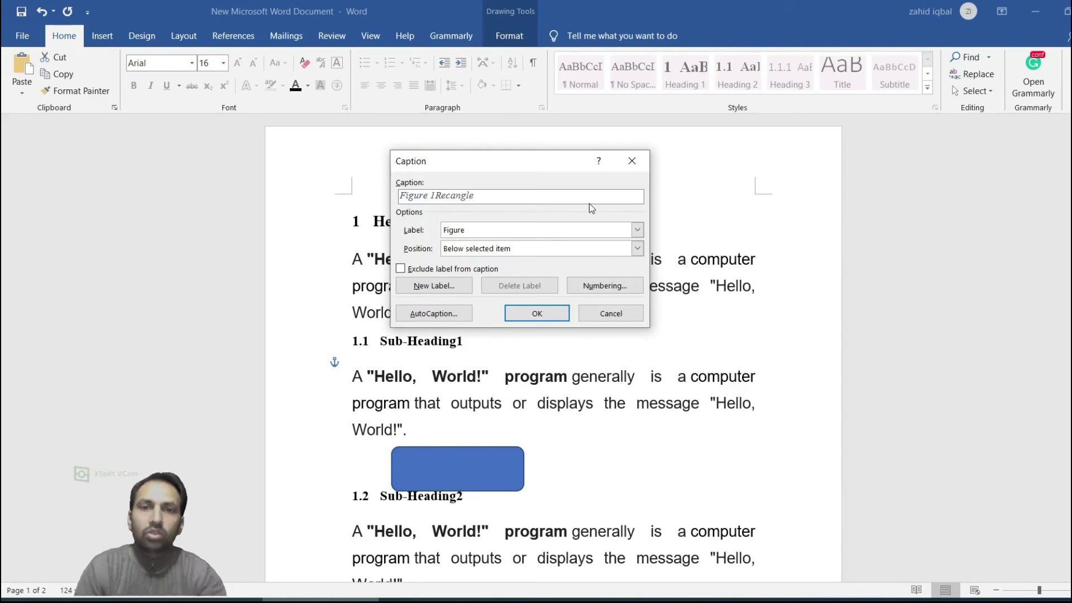
{"action": "left_click", "coordinate": [540, 316]}
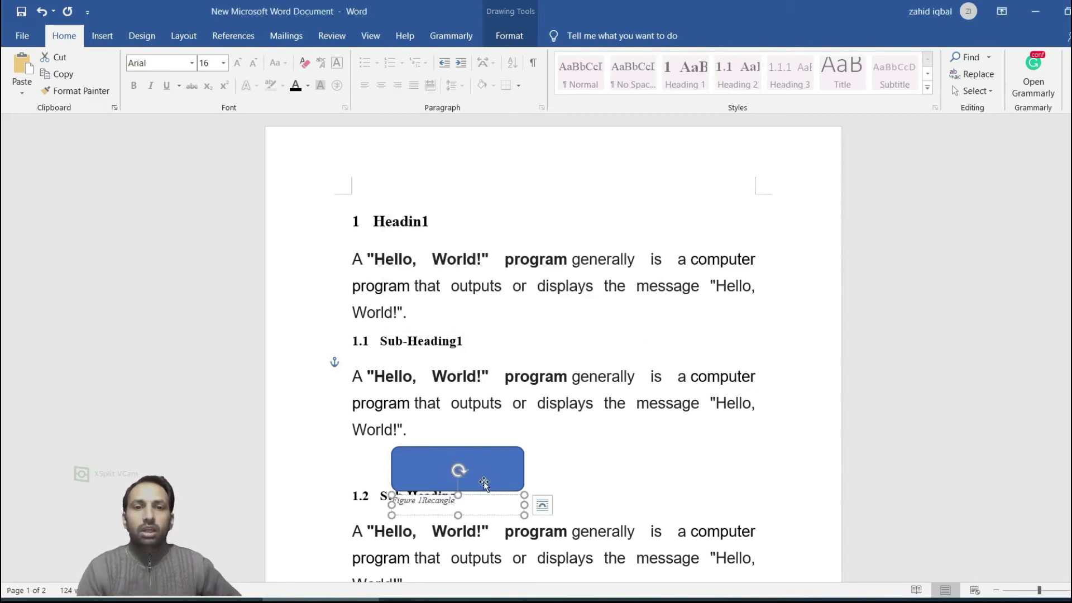
{"action": "left_click", "coordinate": [569, 476]}
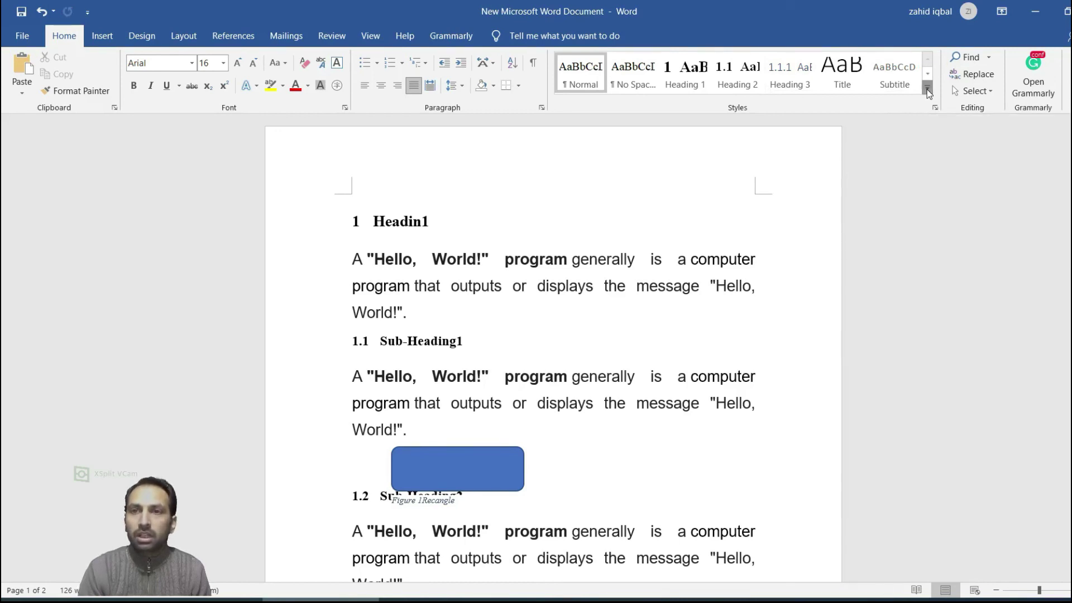
Step: Set the Caption style to black, centred text with single line spacing
{"action": "left_click", "coordinate": [928, 89]}
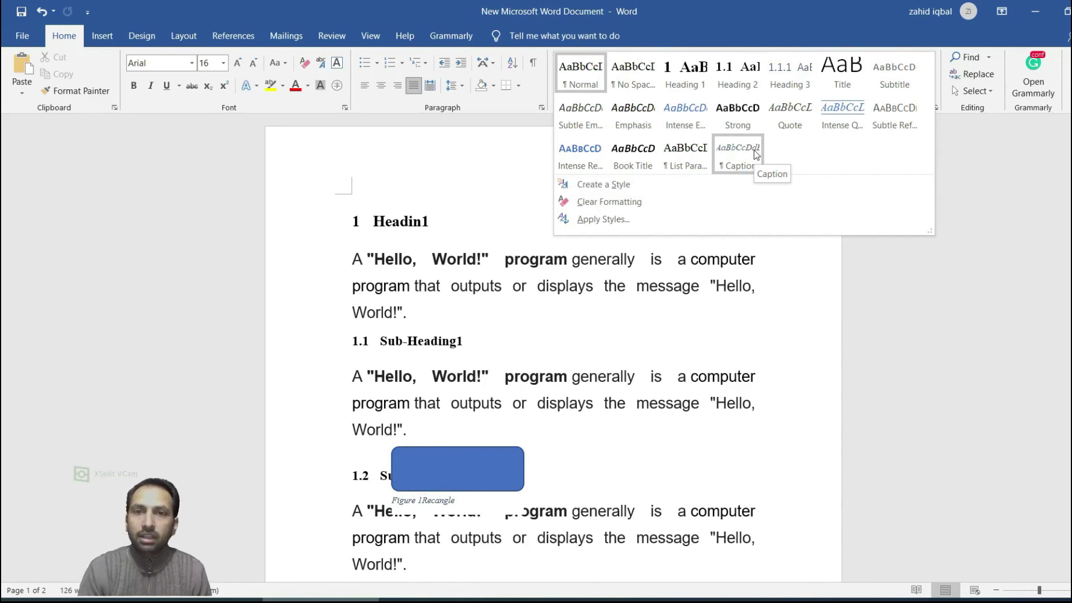
{"action": "right_click", "coordinate": [756, 155]}
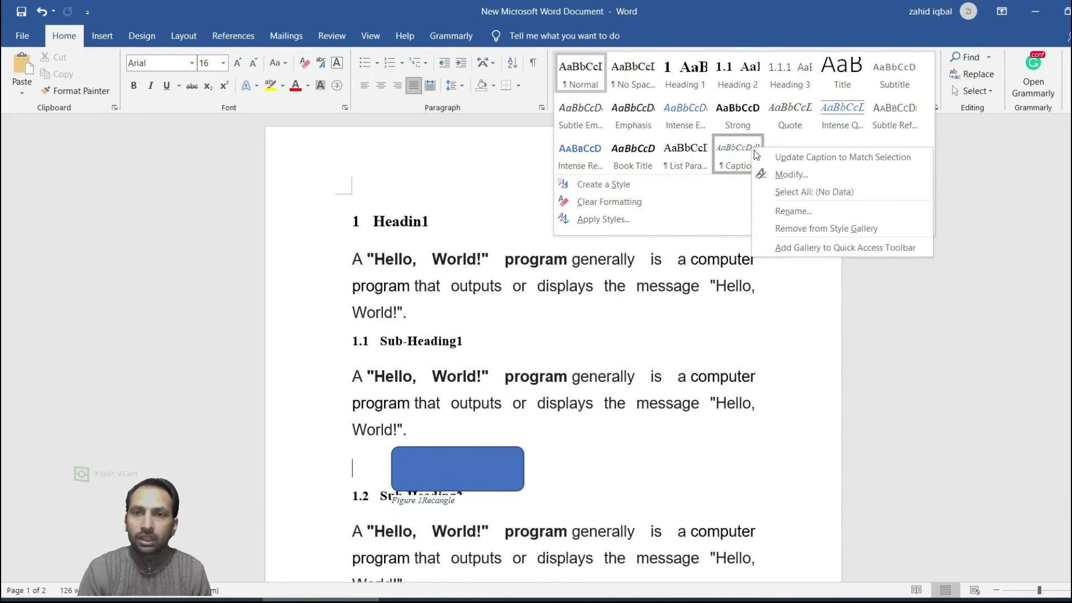
{"action": "left_click", "coordinate": [784, 176]}
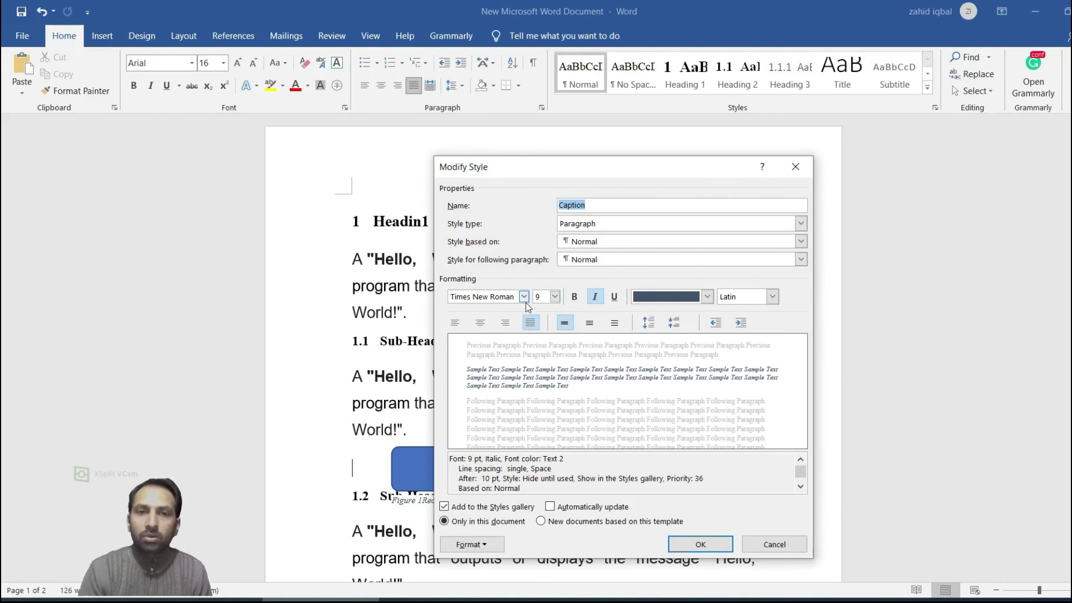
{"action": "left_click", "coordinate": [707, 297]}
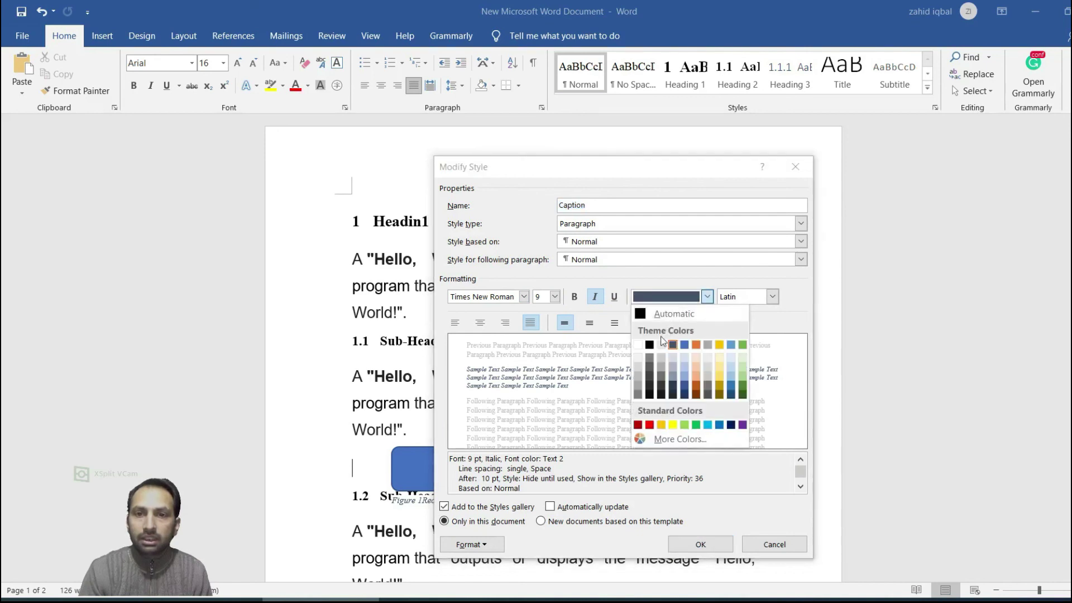
{"action": "left_click", "coordinate": [650, 345]}
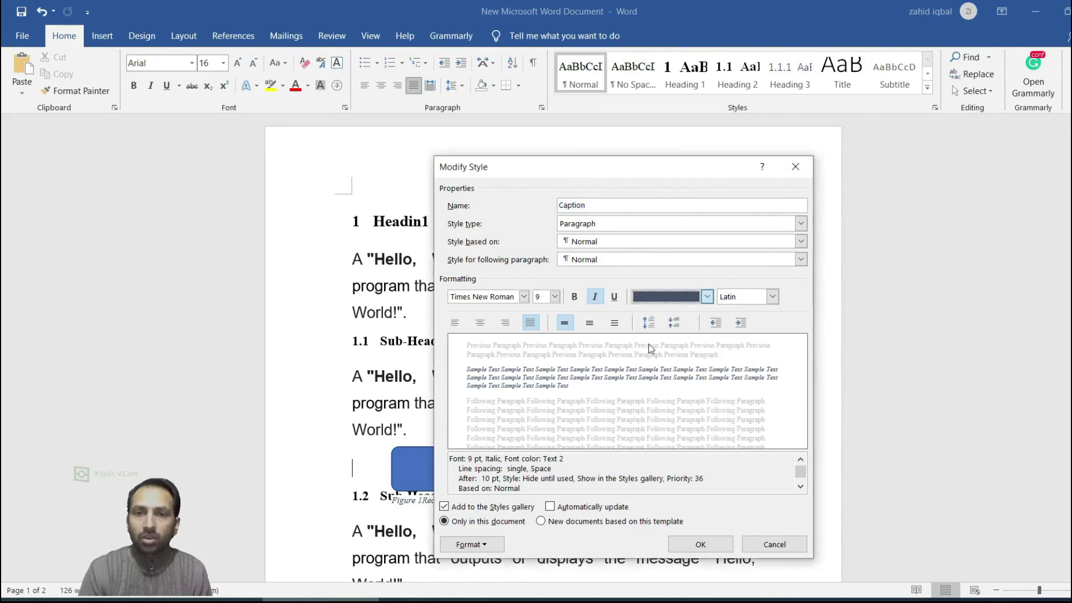
{"action": "left_click", "coordinate": [592, 329]}
{"action": "left_click", "coordinate": [481, 324]}
{"action": "left_click", "coordinate": [565, 324]}
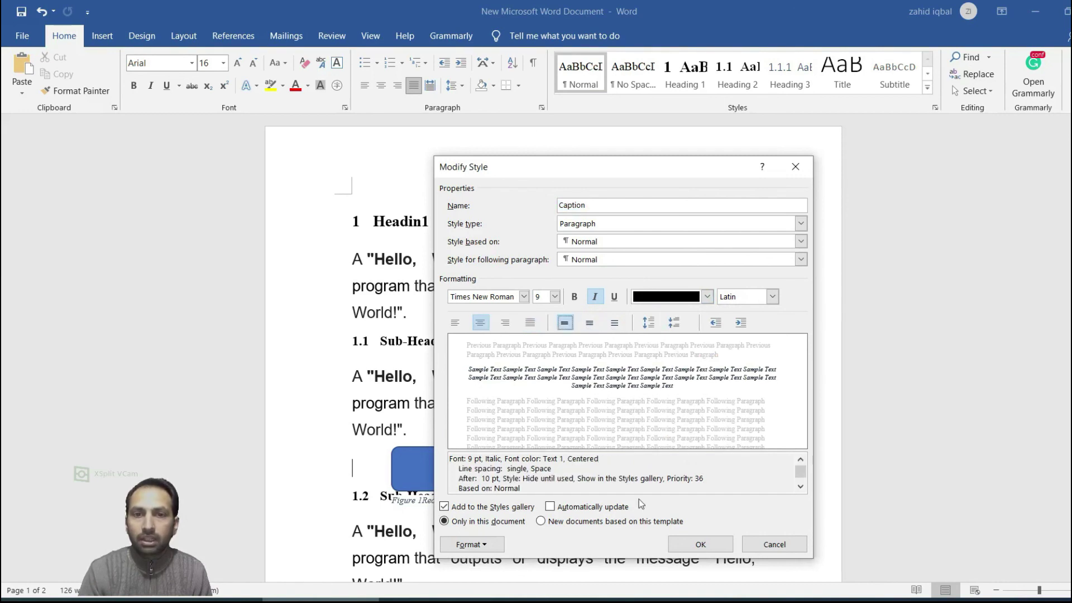
{"action": "left_click", "coordinate": [692, 546]}
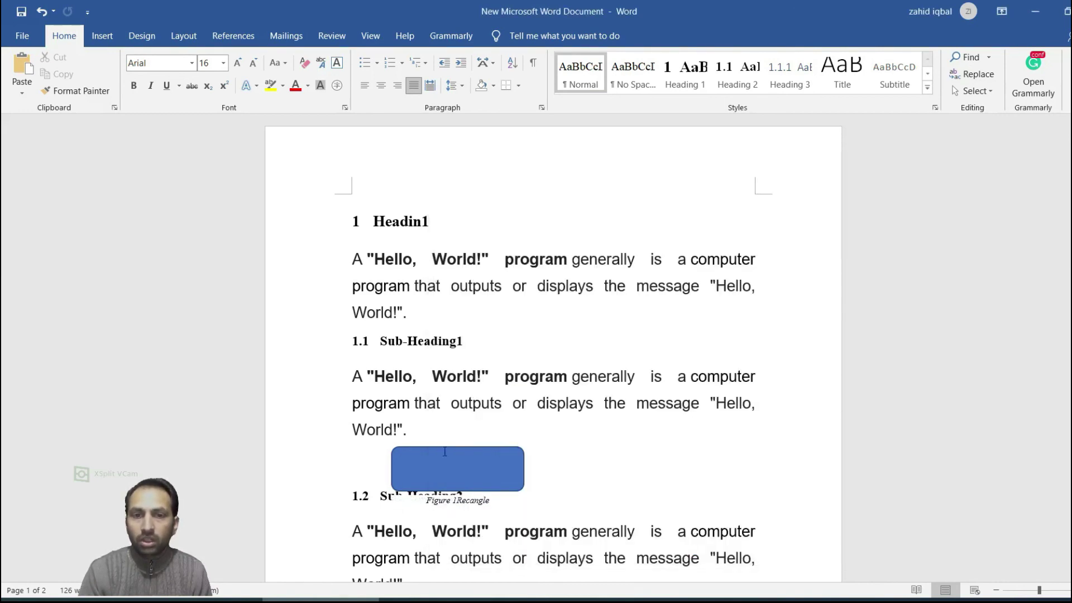
{"action": "mouse_move", "coordinate": [387, 461]}
{"action": "left_mouse_down"}
{"action": "mouse_move", "coordinate": [468, 456]}
{"action": "mouse_move", "coordinate": [488, 438]}
{"action": "left_mouse_up"}
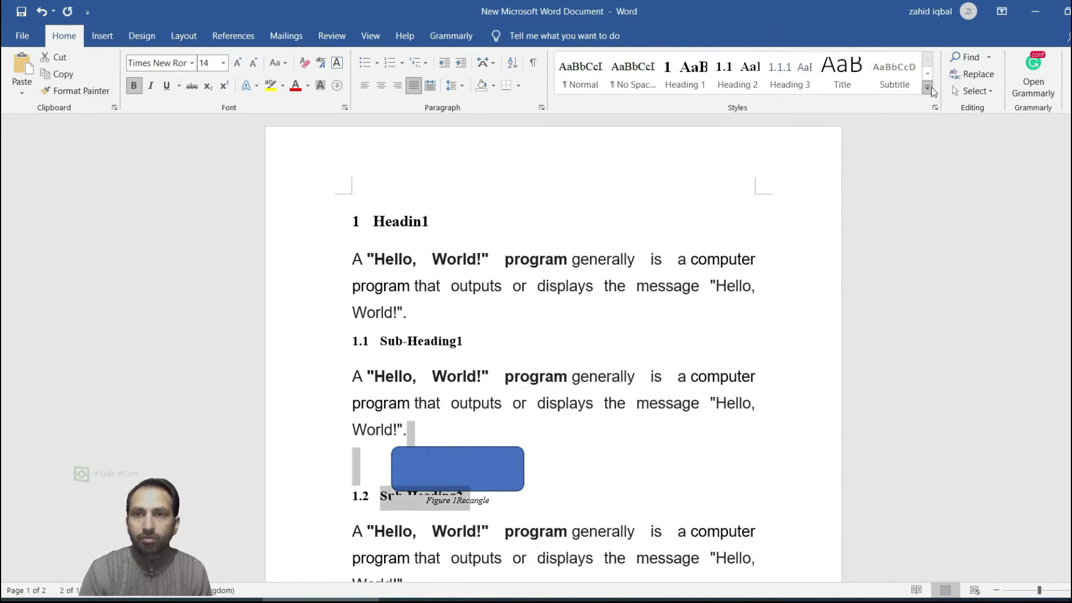
{"action": "left_click", "coordinate": [519, 459]}
{"action": "left_click", "coordinate": [480, 405]}
{"action": "mouse_move", "coordinate": [394, 498]}
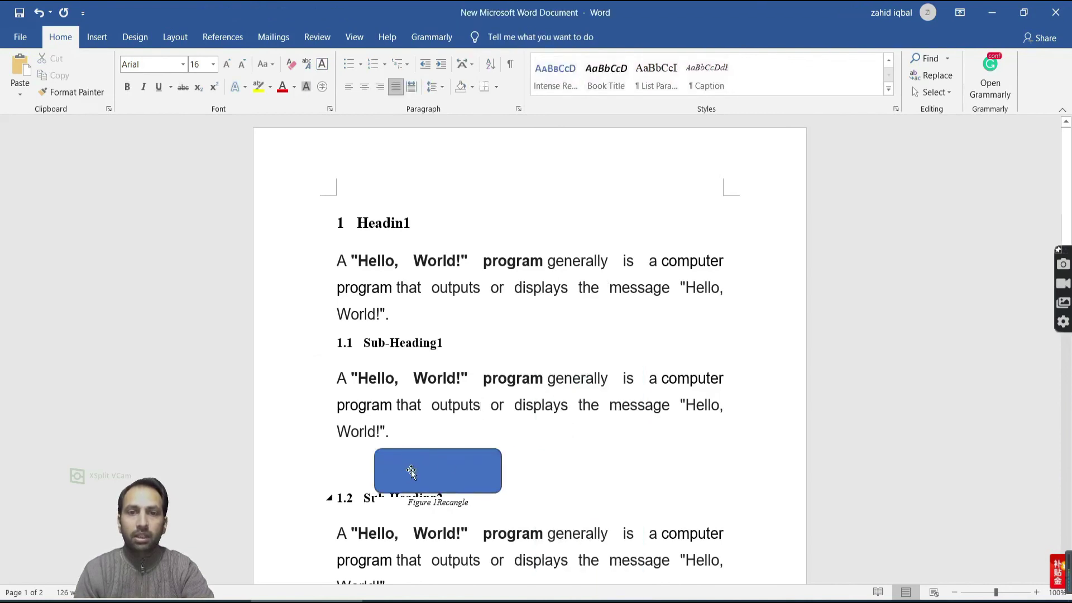
{"action": "left_click", "coordinate": [412, 469]}
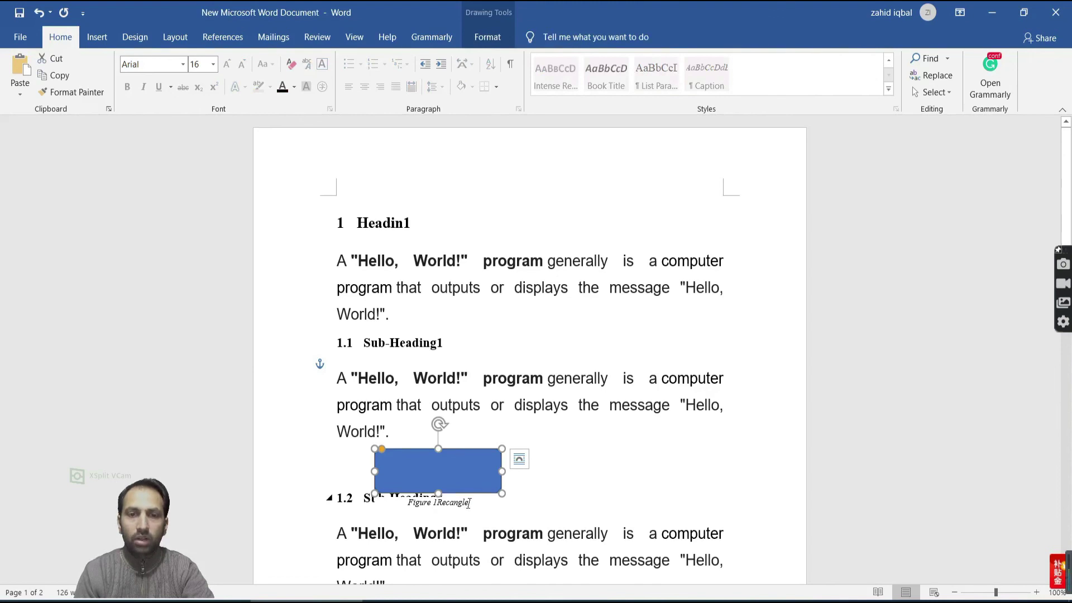
{"action": "left_click", "coordinate": [534, 455]}
{"action": "left_click", "coordinate": [480, 480]}
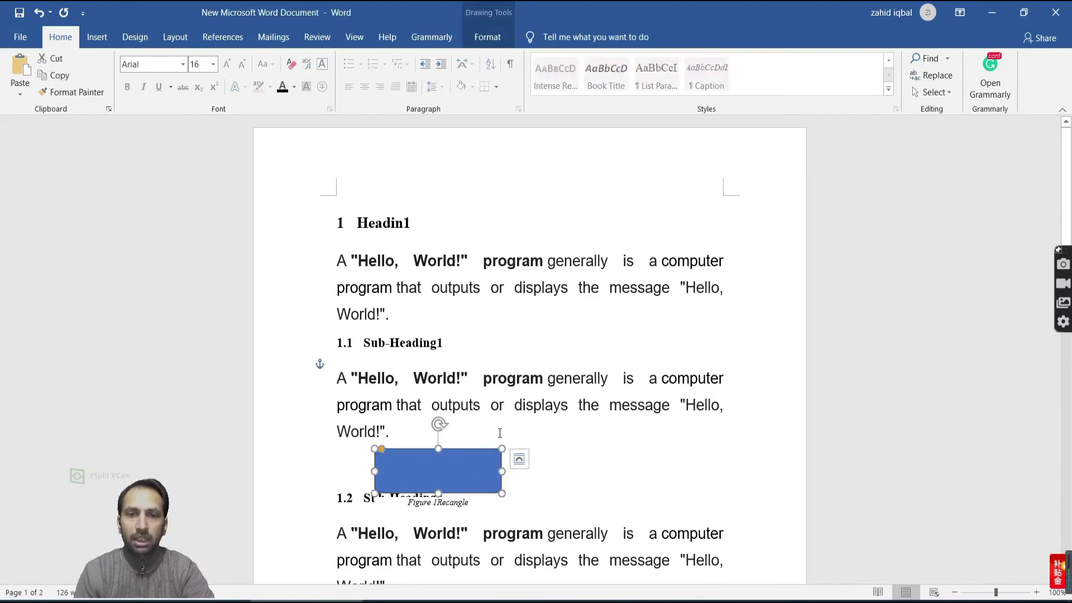
{"action": "left_click", "coordinate": [551, 398]}
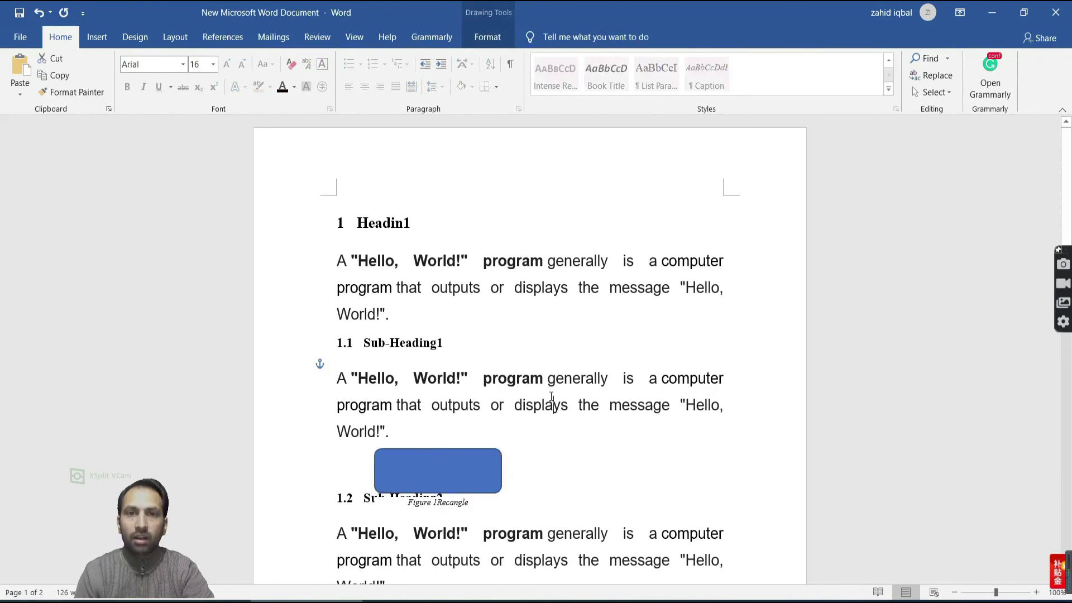